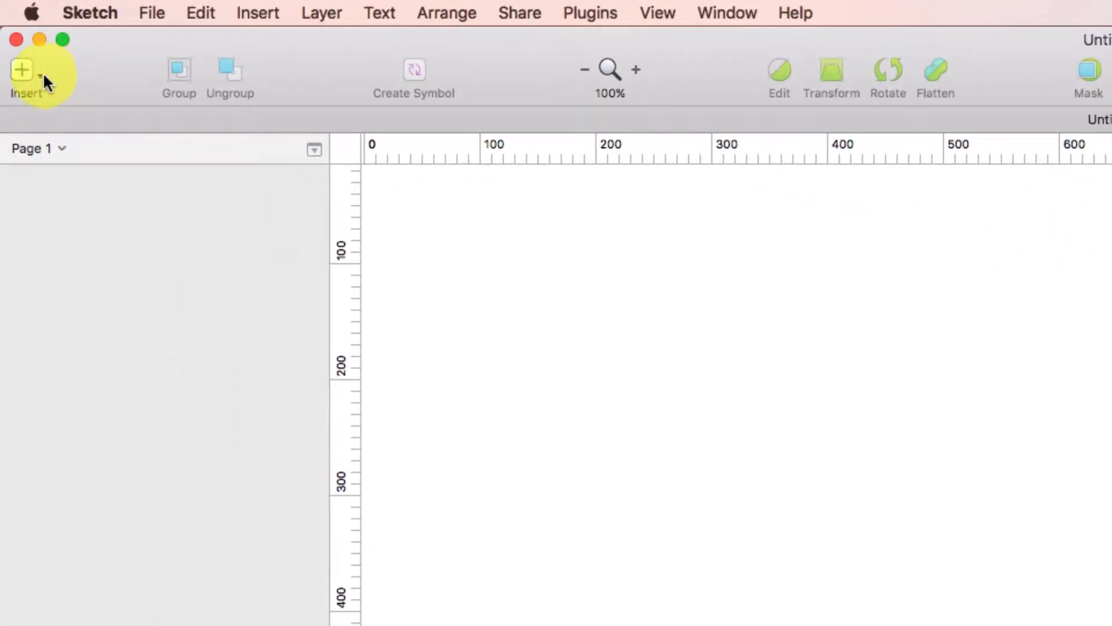
Draw a freehand rectangle with the Rectangle tool on the empty canvas
click(41, 76)
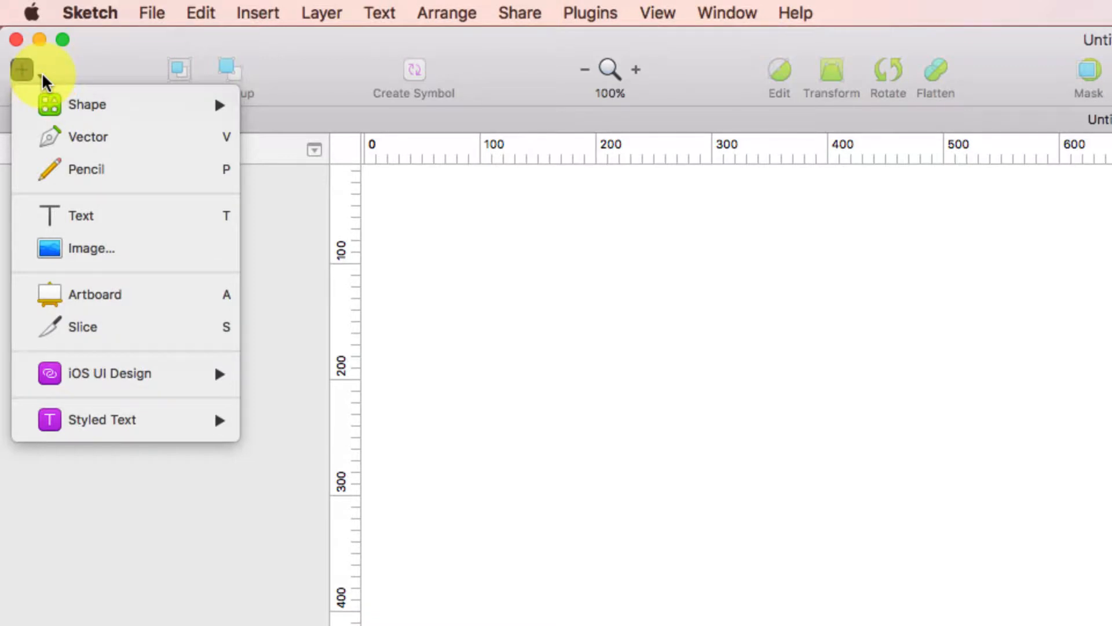
mouse_move(47, 102)
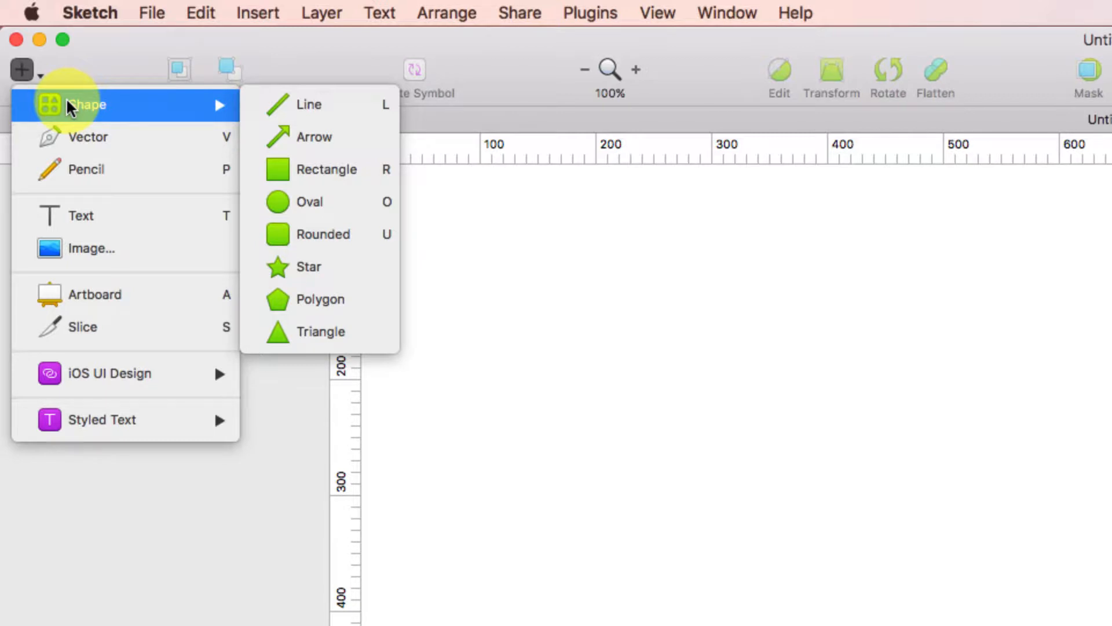
click(328, 169)
drag(924, 321, 1022, 396)
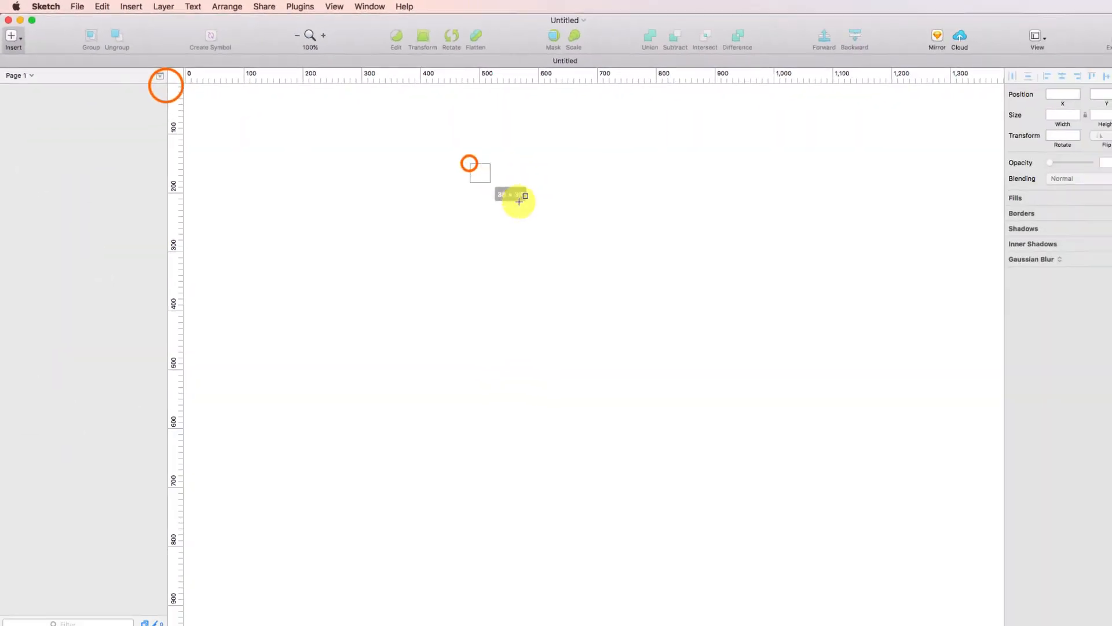
drag(519, 201, 603, 263)
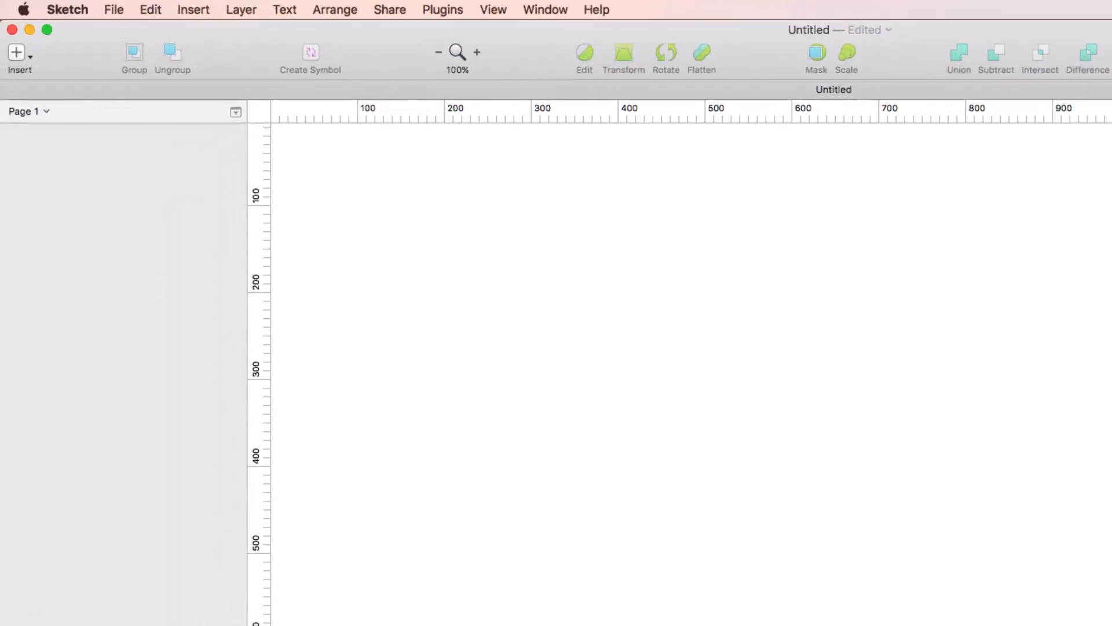
Insert an artboard using the Apple Devices iPhone 8 preset
click(19, 53)
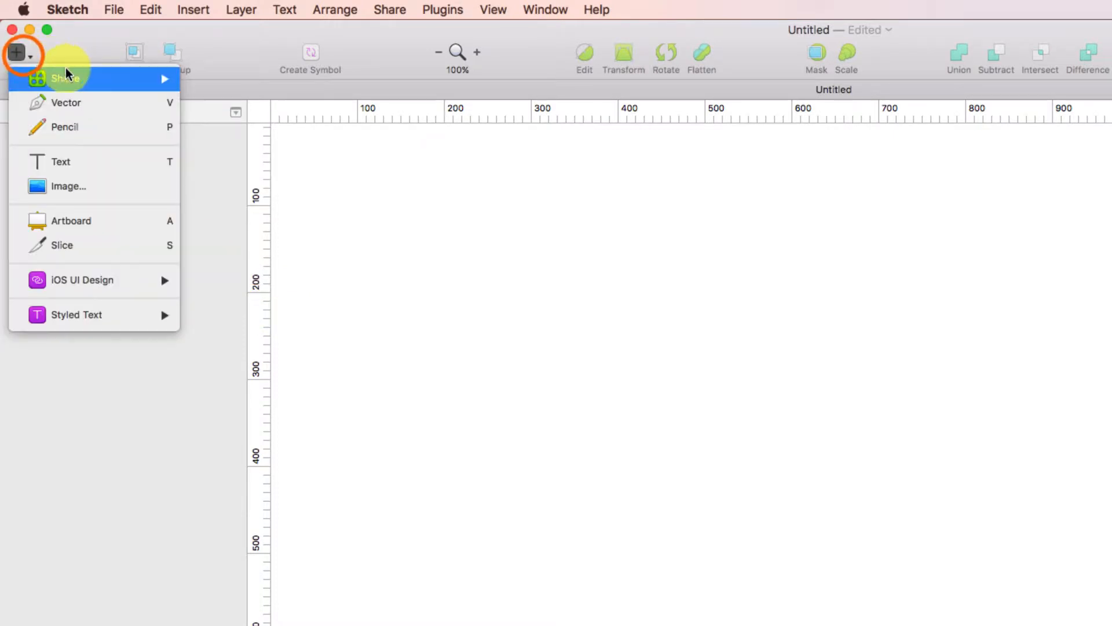
click(86, 221)
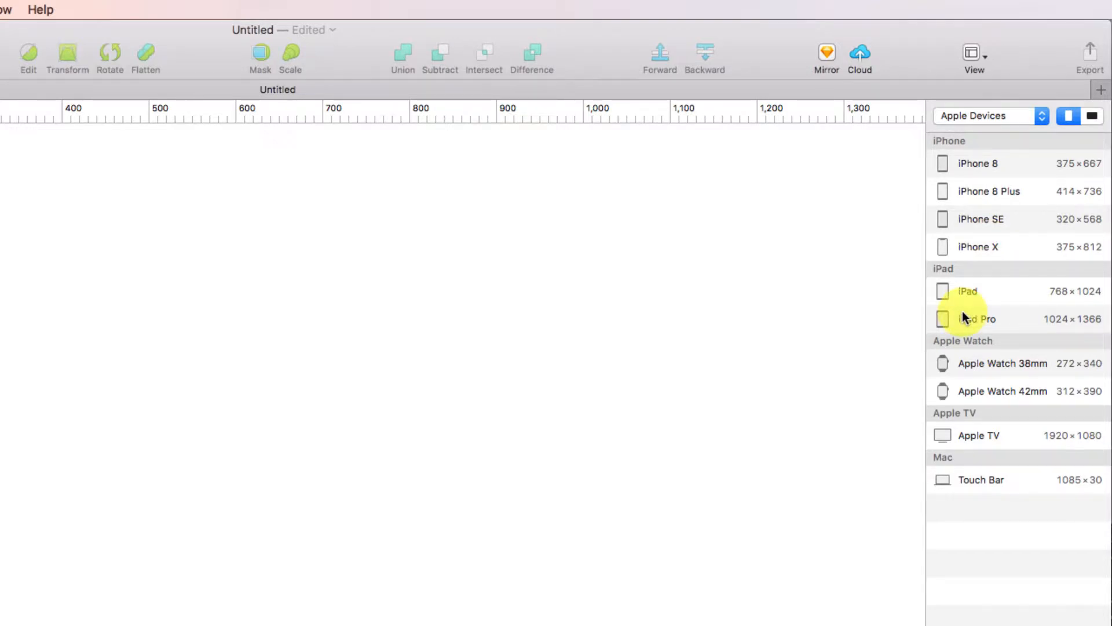
click(971, 116)
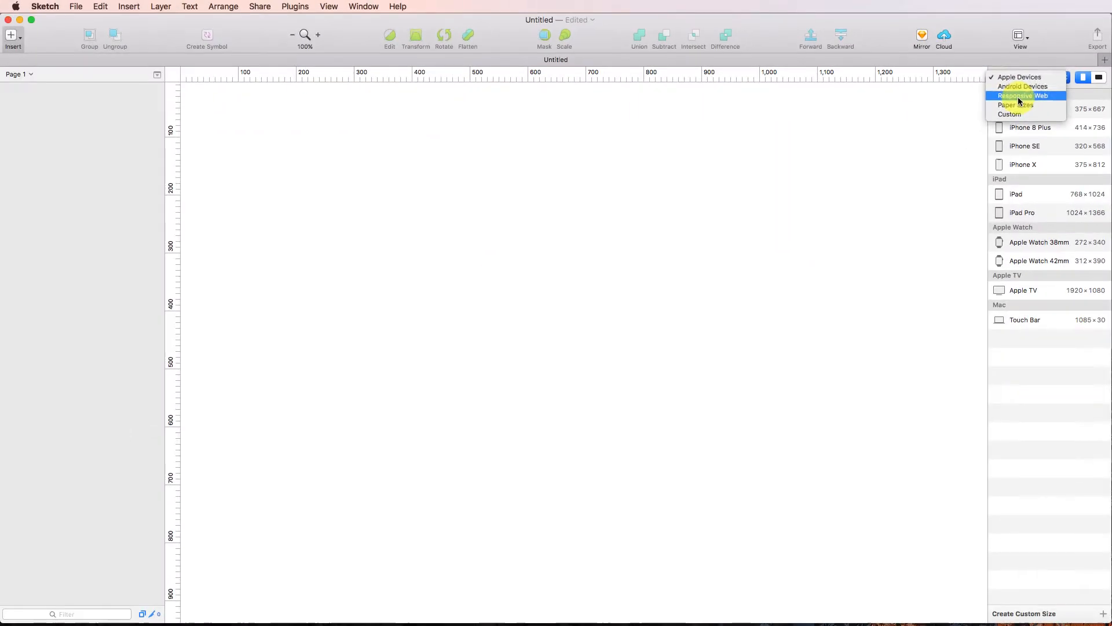
click(941, 86)
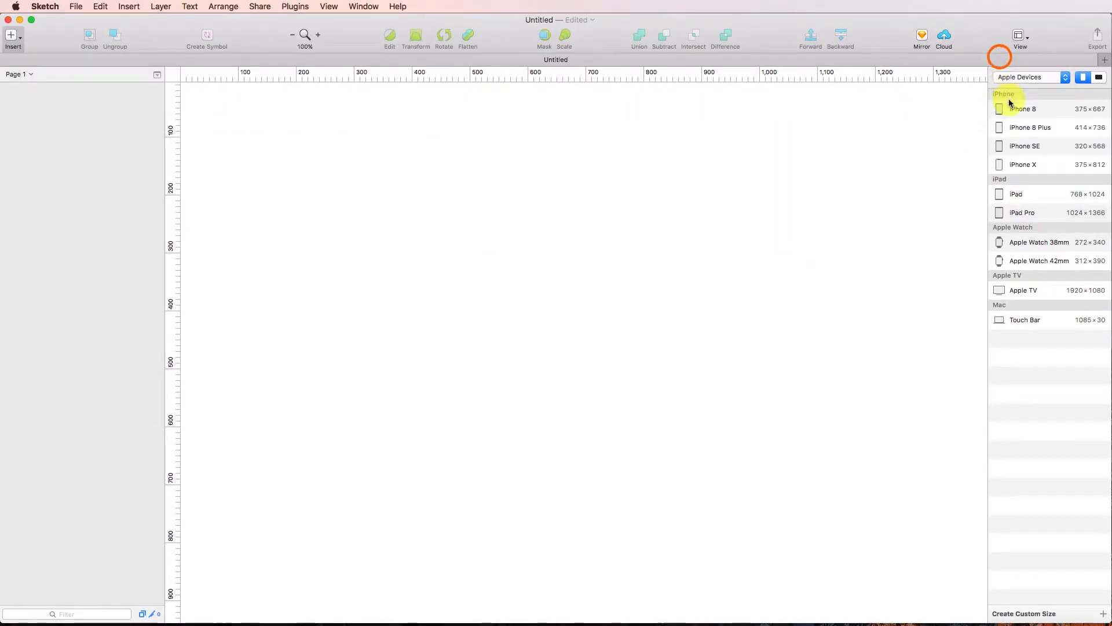
click(1013, 110)
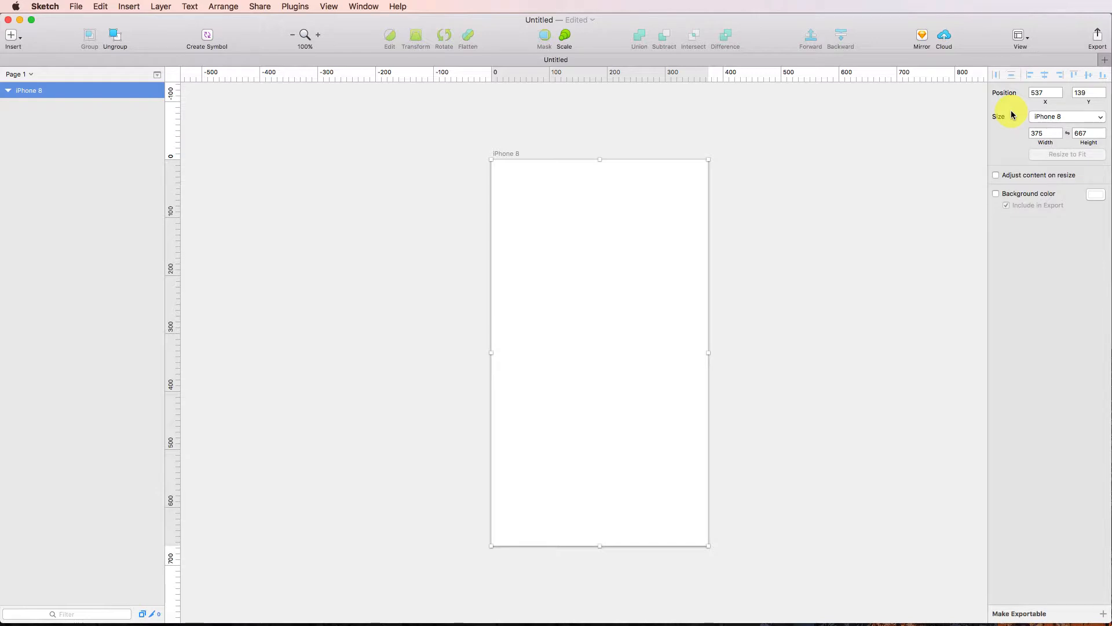
Draw a rectangle about 375 × 110 across the full width of the artboard's top edge
click(11, 35)
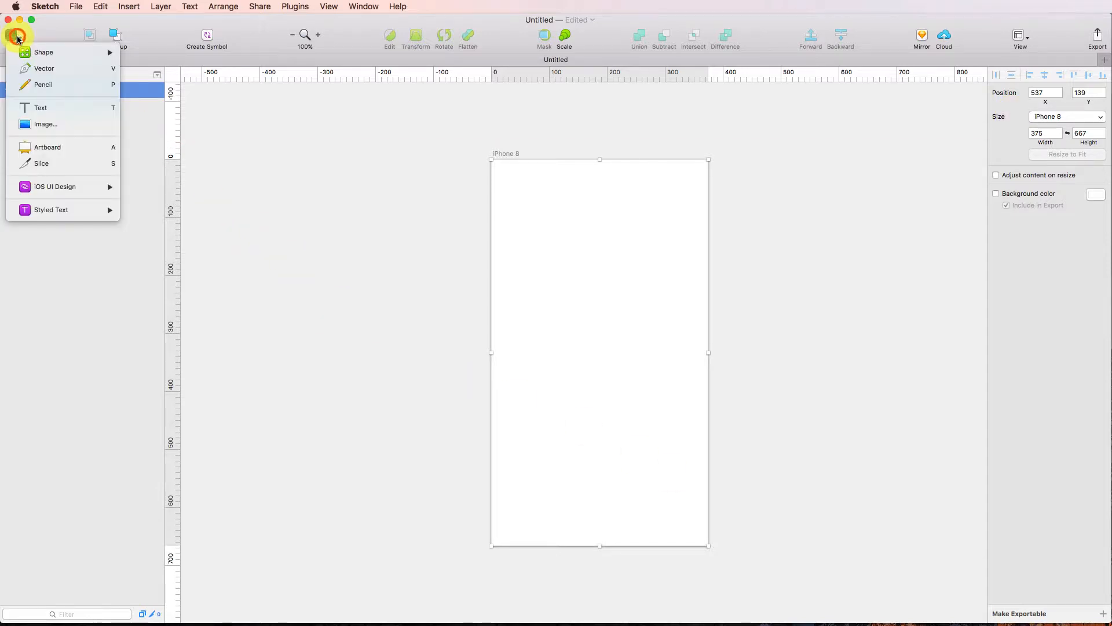
mouse_move(74, 53)
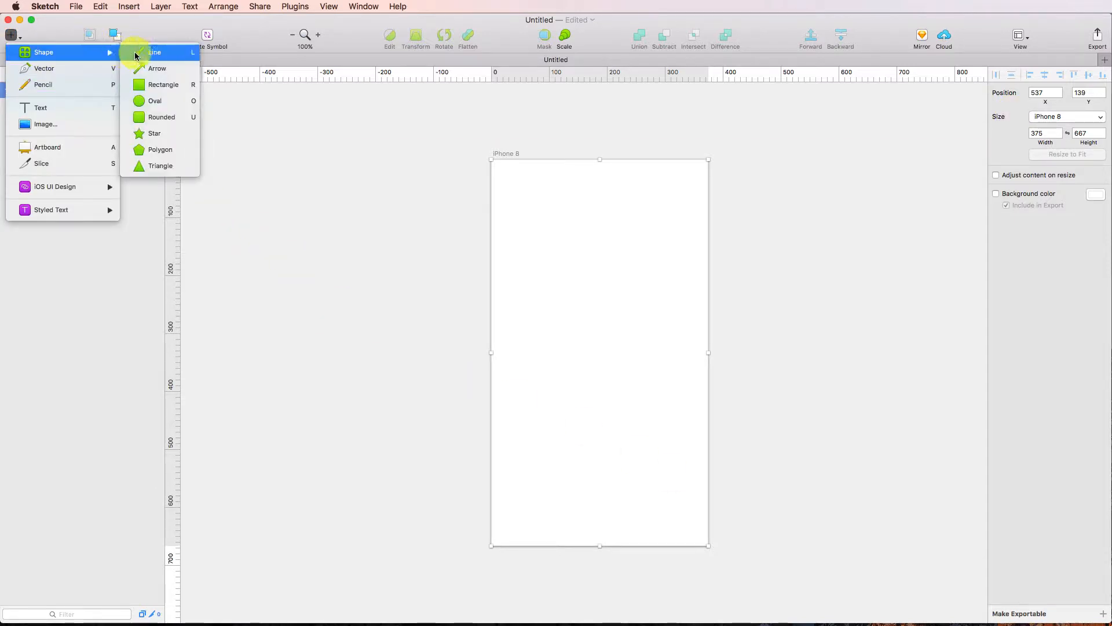
click(180, 84)
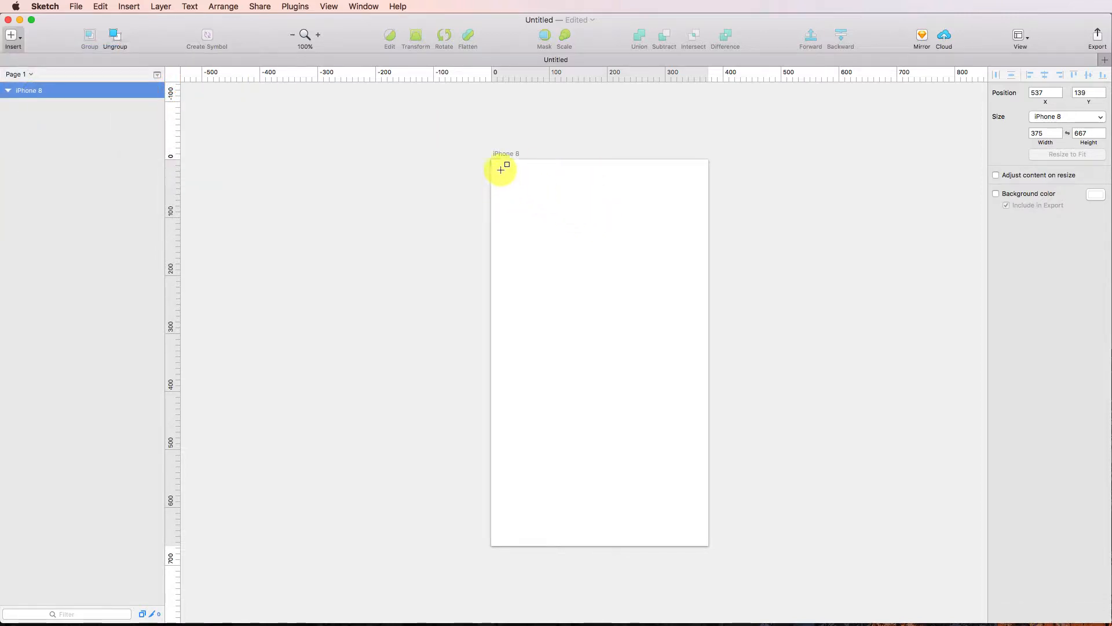
drag(495, 160, 708, 223)
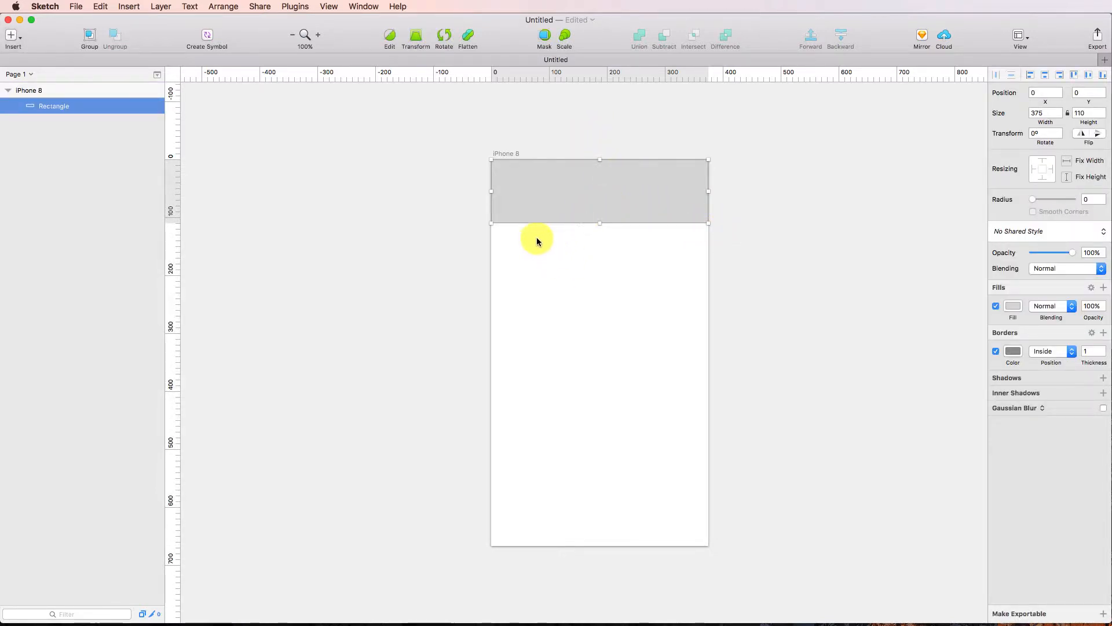
Add a text layer reading "Hello!" and centre it over the grey rectangle
click(11, 35)
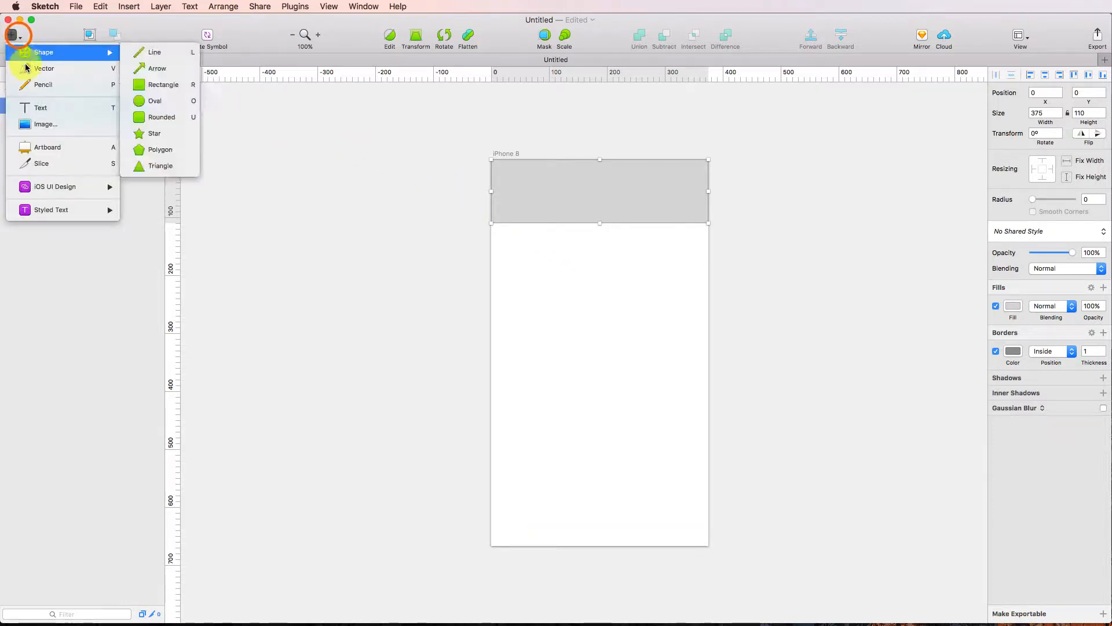
click(78, 110)
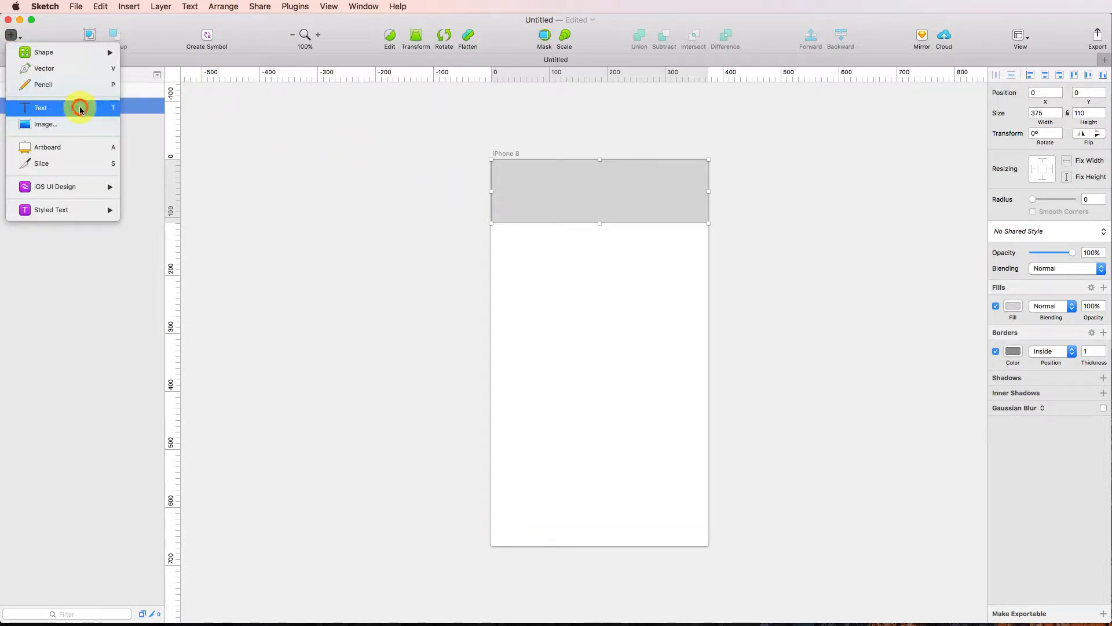
click(550, 255)
text(Hell)
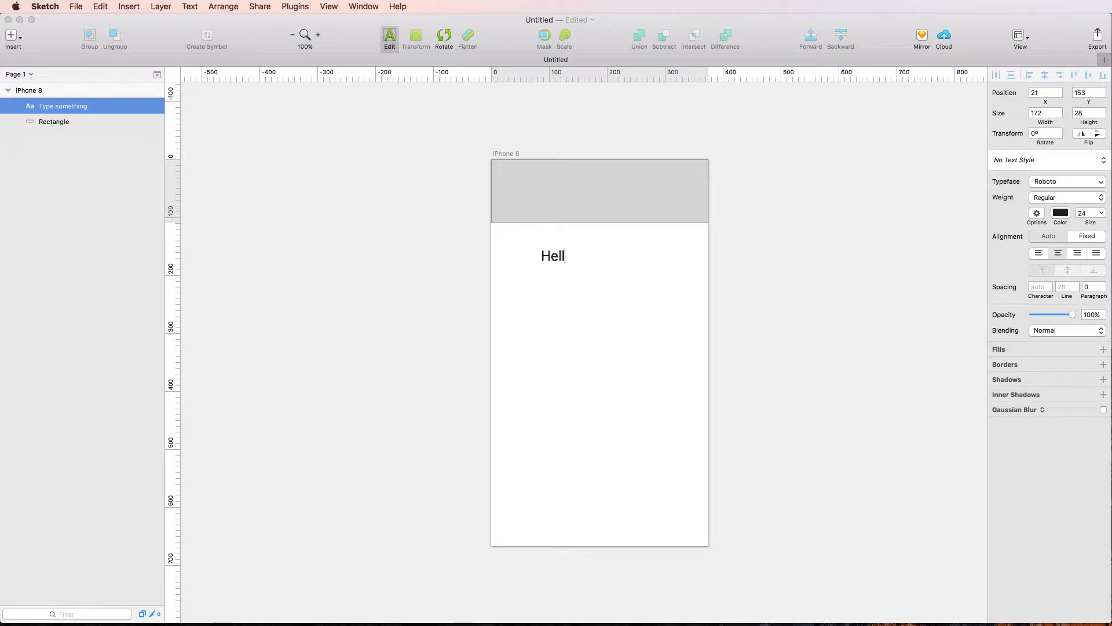
text(o!)
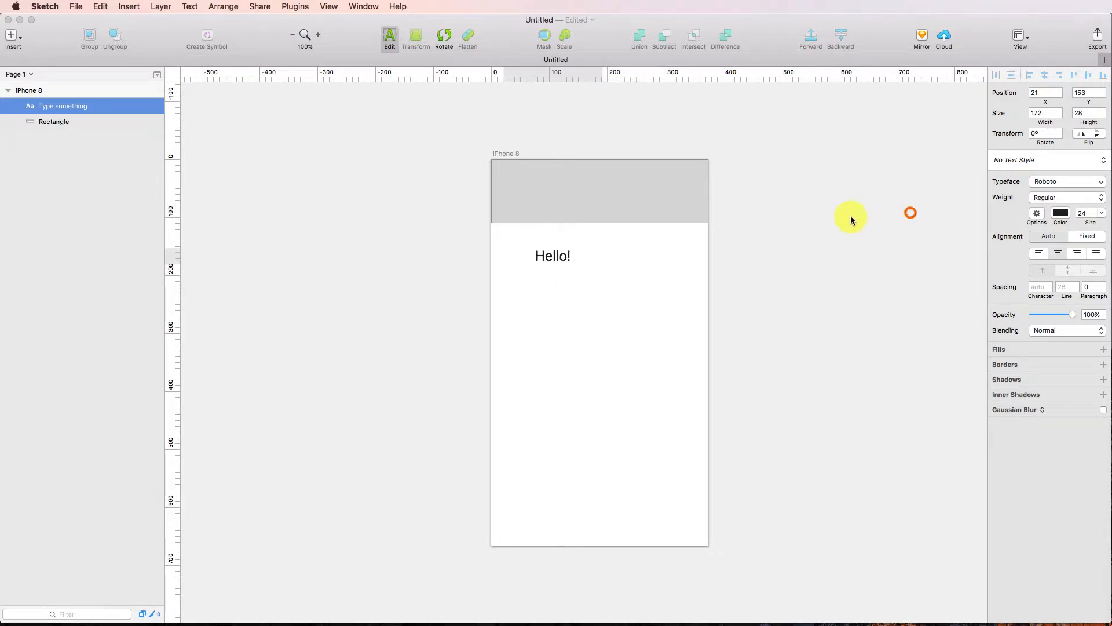
key(Escape)
drag(559, 253, 576, 201)
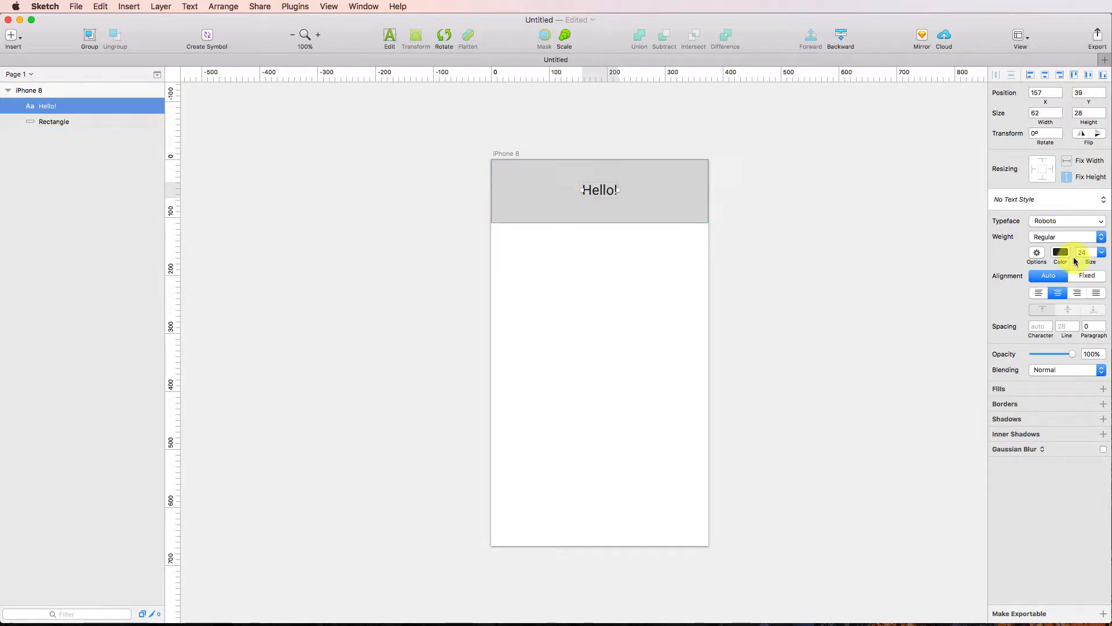
mouse_move(557, 202)
mouse_down()
mouse_move(606, 226)
mouse_move(657, 231)
mouse_move(614, 174)
mouse_move(504, 191)
mouse_move(479, 238)
mouse_move(522, 284)
mouse_move(648, 251)
mouse_move(603, 179)
mouse_move(507, 198)
mouse_move(579, 214)
mouse_move(546, 201)
mouse_move(557, 199)
mouse_up()
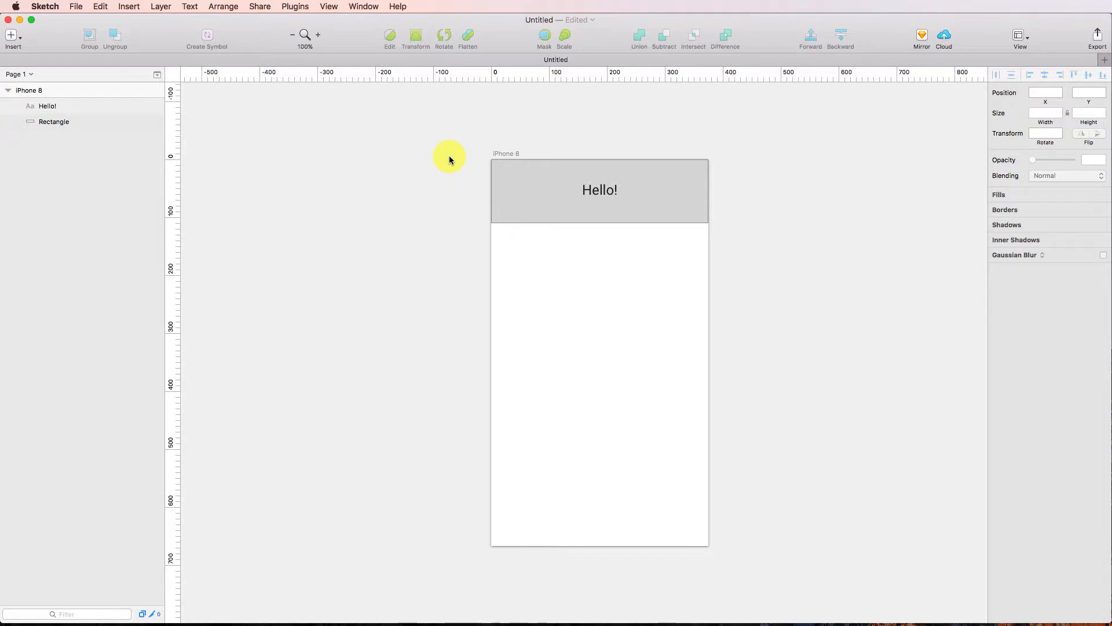
Fill the rectangle behind the text with the teal document color
click(531, 204)
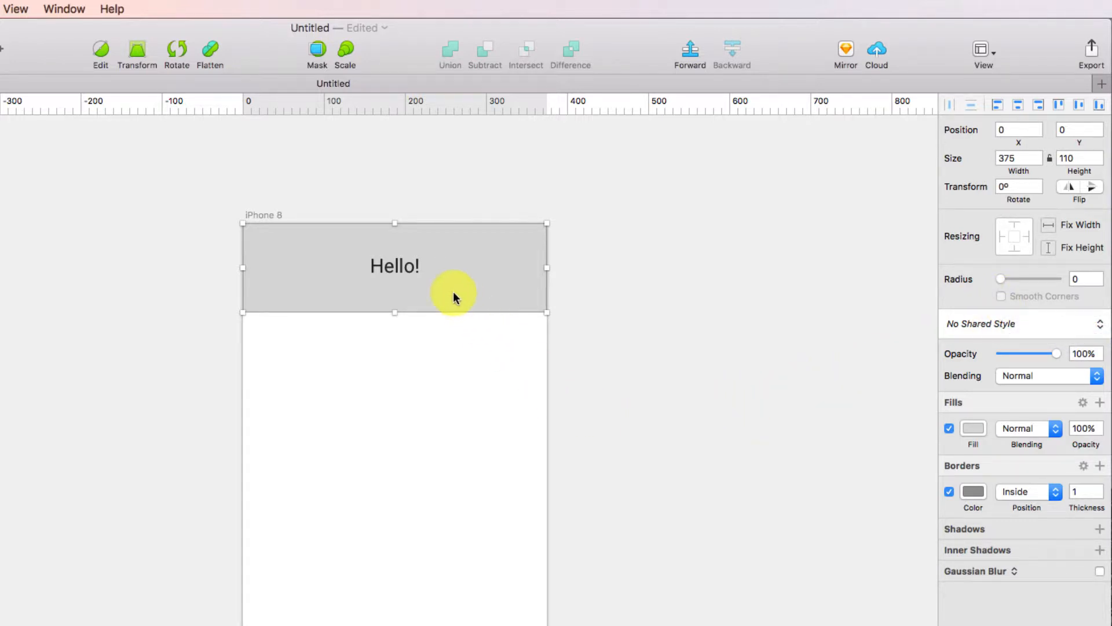
click(978, 430)
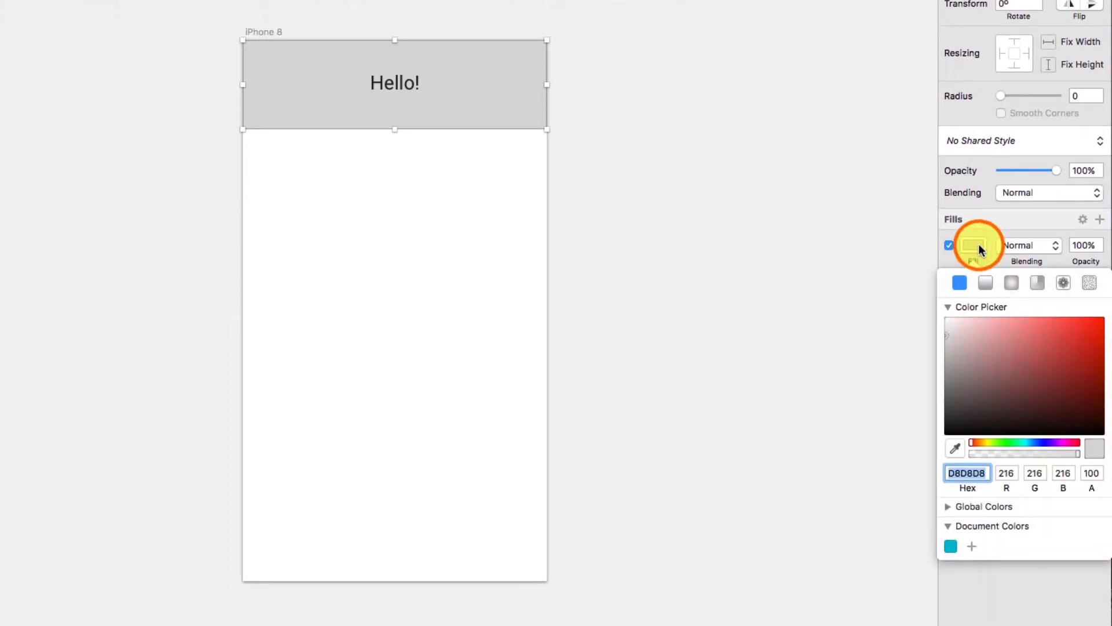
click(951, 544)
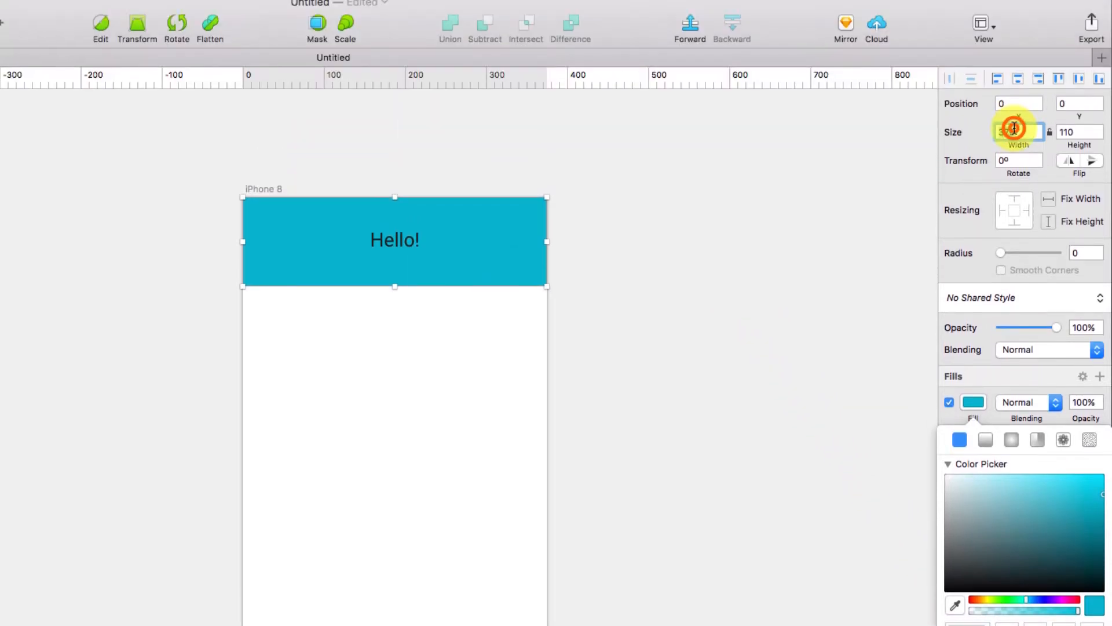
Resize the teal rectangle to a width of 315 and a height of 64
click(1014, 21)
text(315)
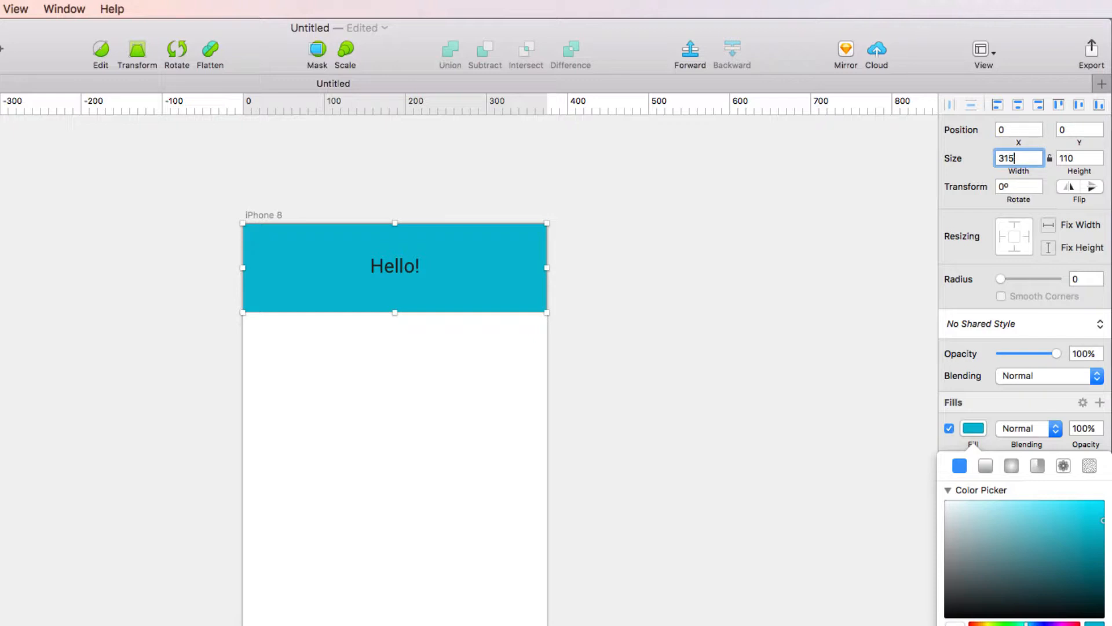
key(Return)
click(1079, 166)
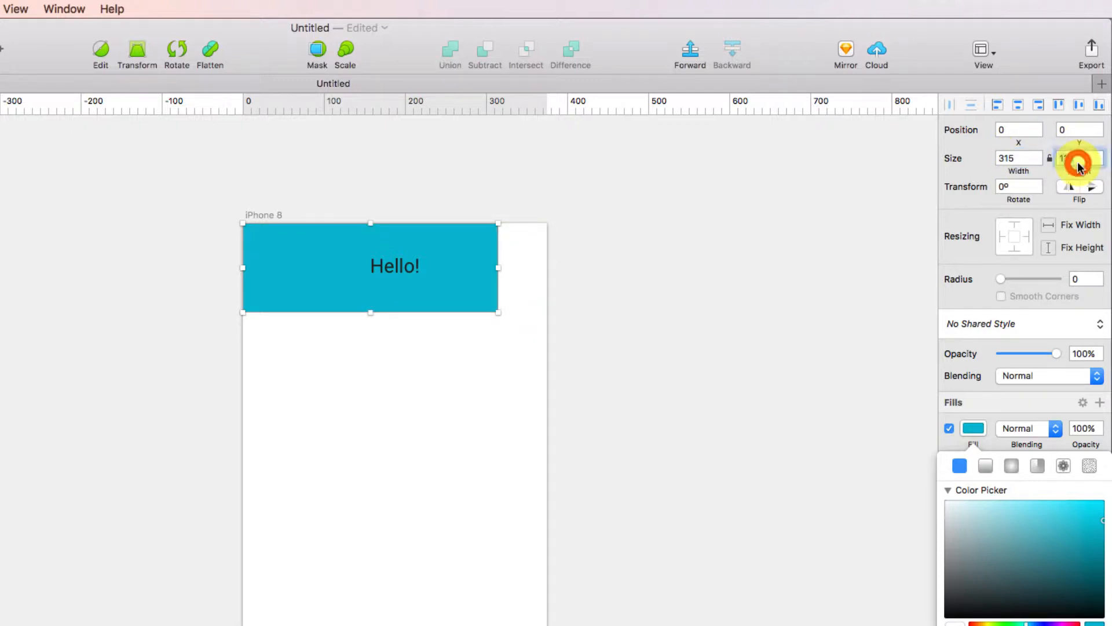
text(64)
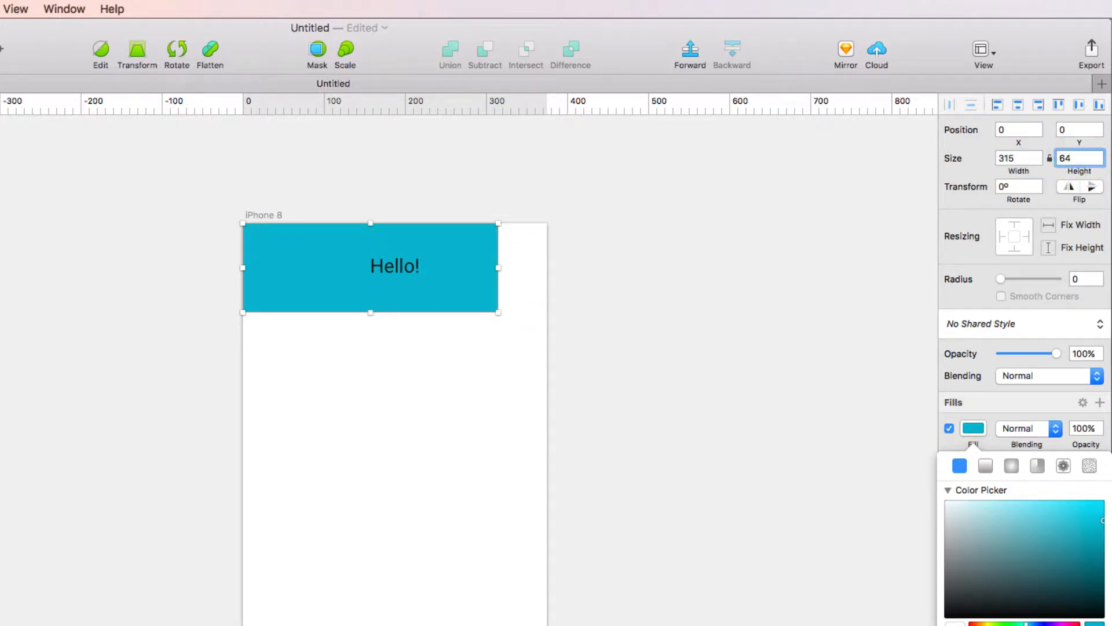
key(Return)
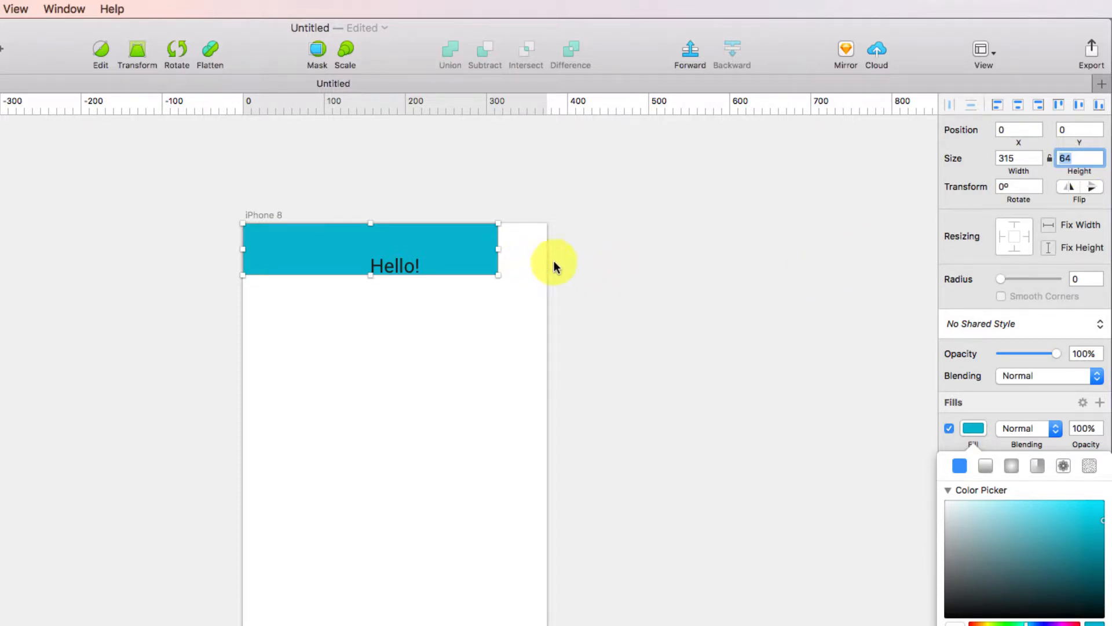
Round the teal rectangle's corners with a radius of 10
click(1082, 279)
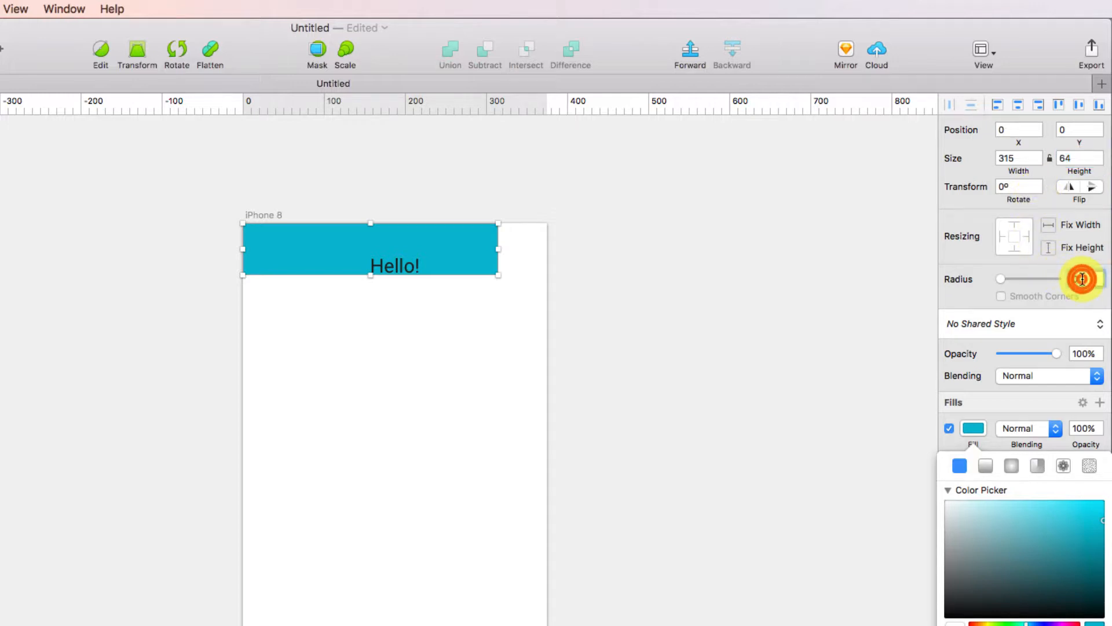
text(10)
key(Return)
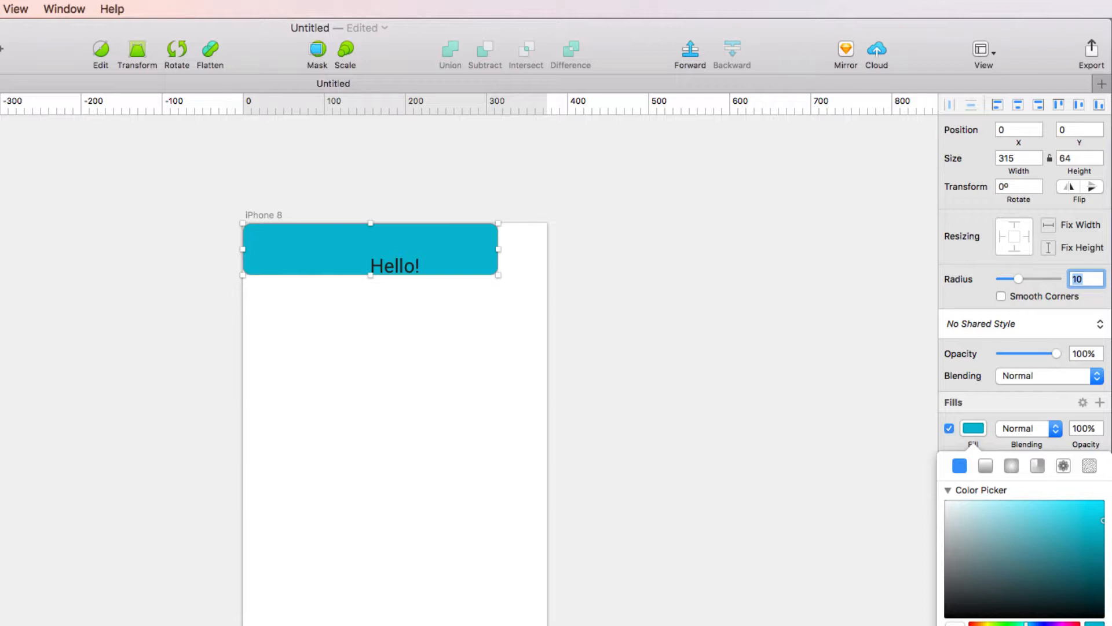
Align the rounded rectangle to the artboard's horizontal and vertical centre
click(1018, 105)
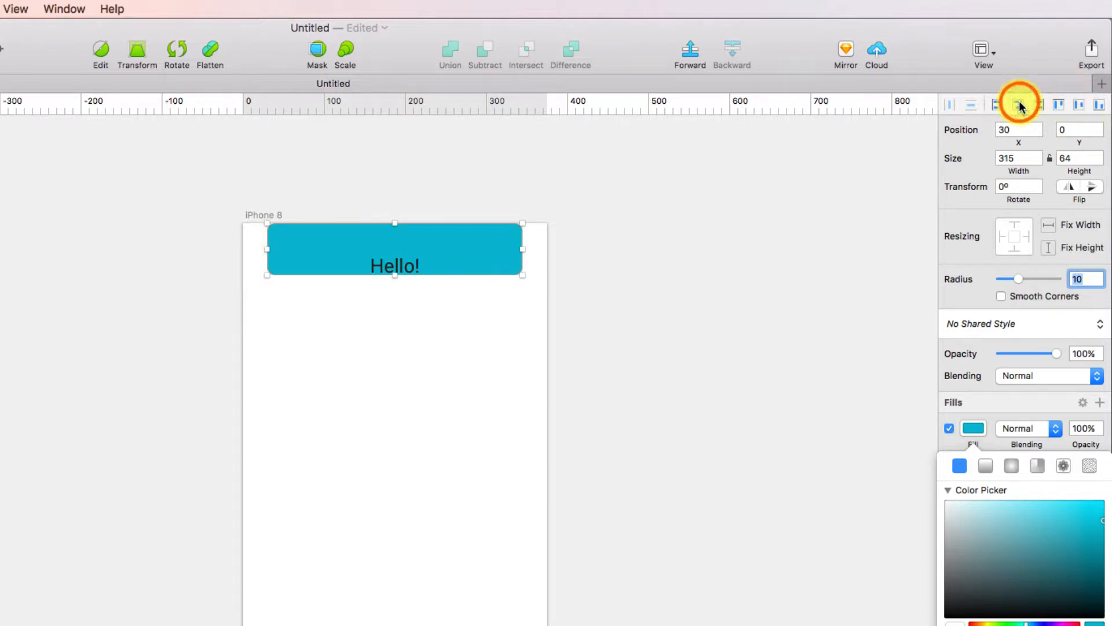
click(1080, 106)
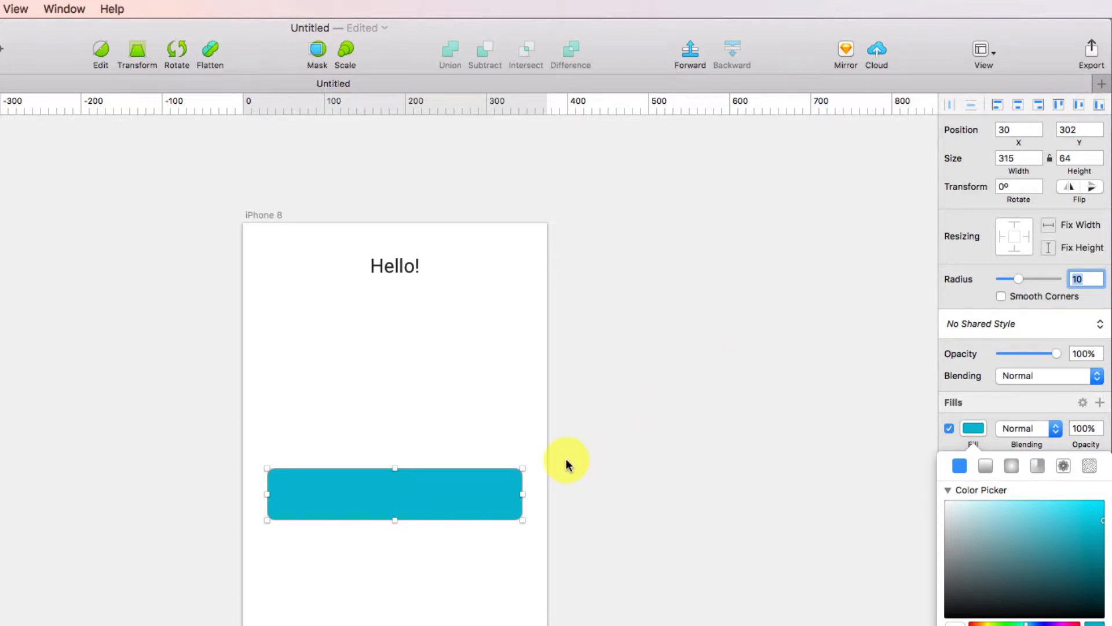
click(827, 466)
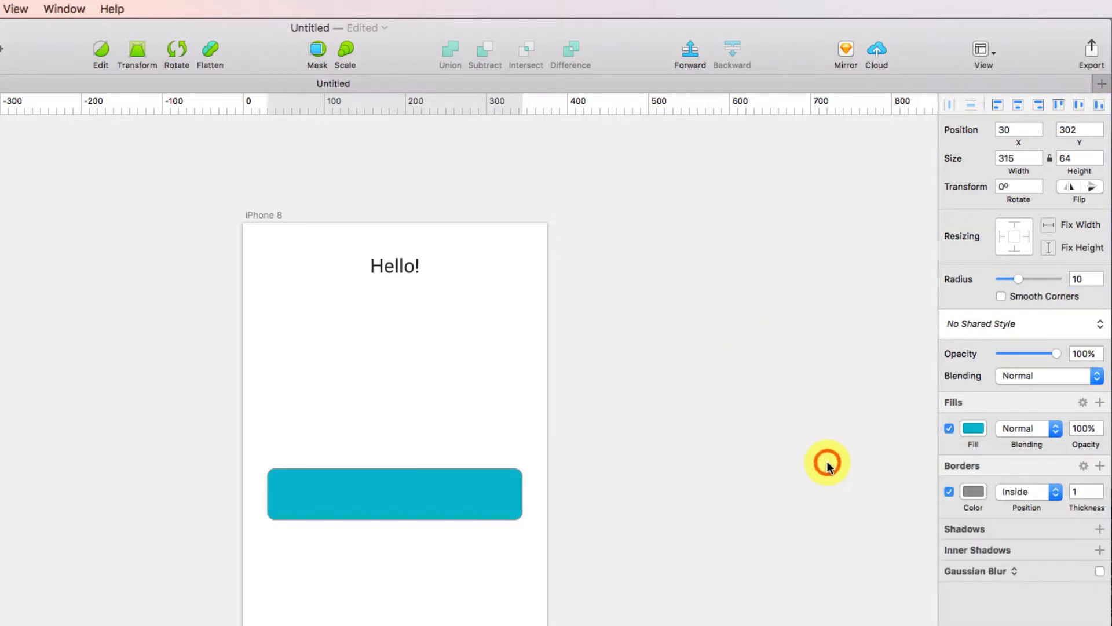
Turn off the border on the teal rounded rectangle
click(508, 499)
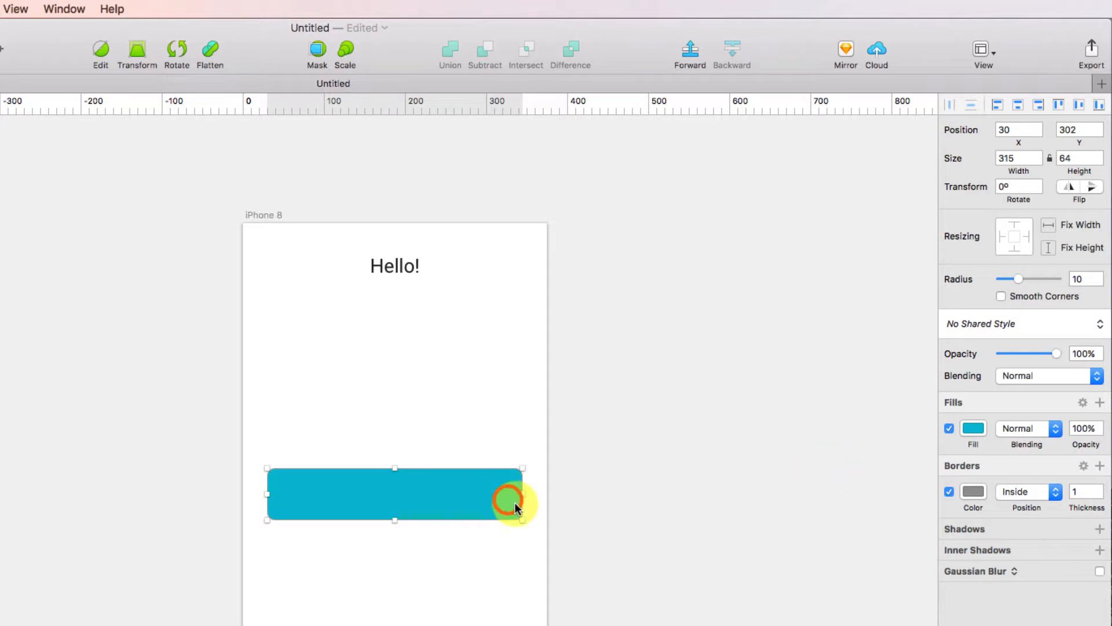
click(973, 493)
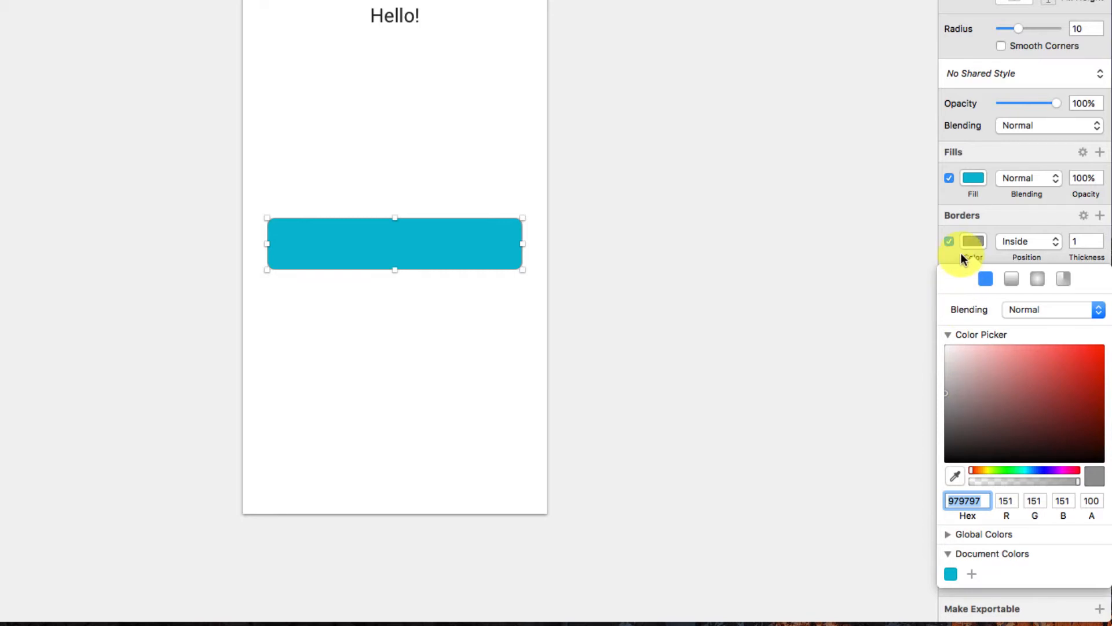
click(956, 256)
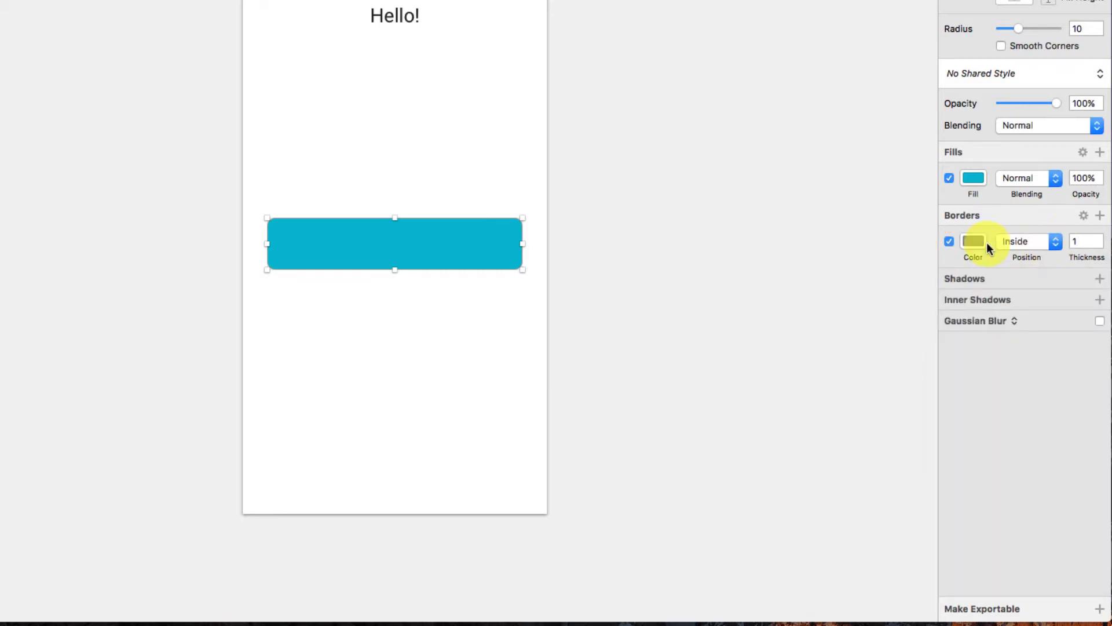
click(949, 241)
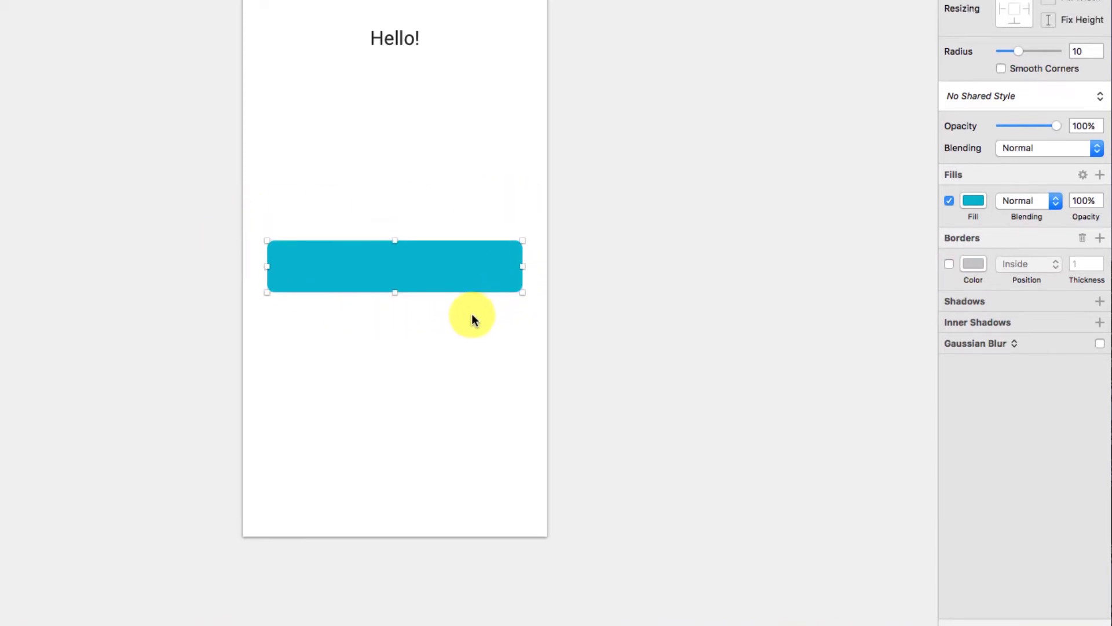
Move the "Hello!" text onto the middle of the teal button and colour it white (FFFFFF)
click(407, 21)
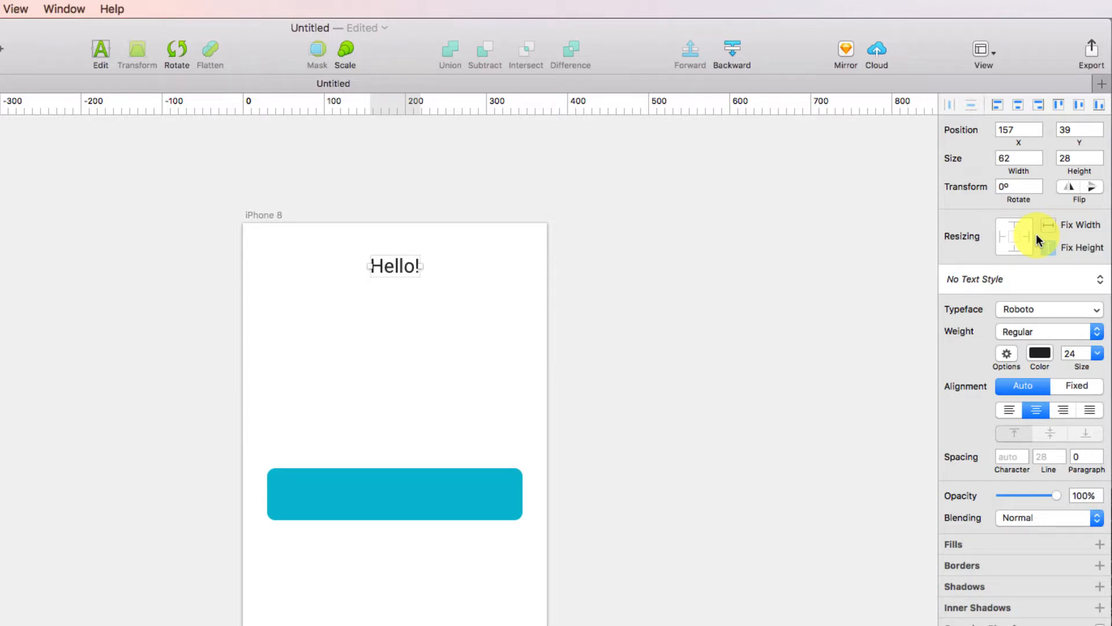
drag(395, 271, 392, 499)
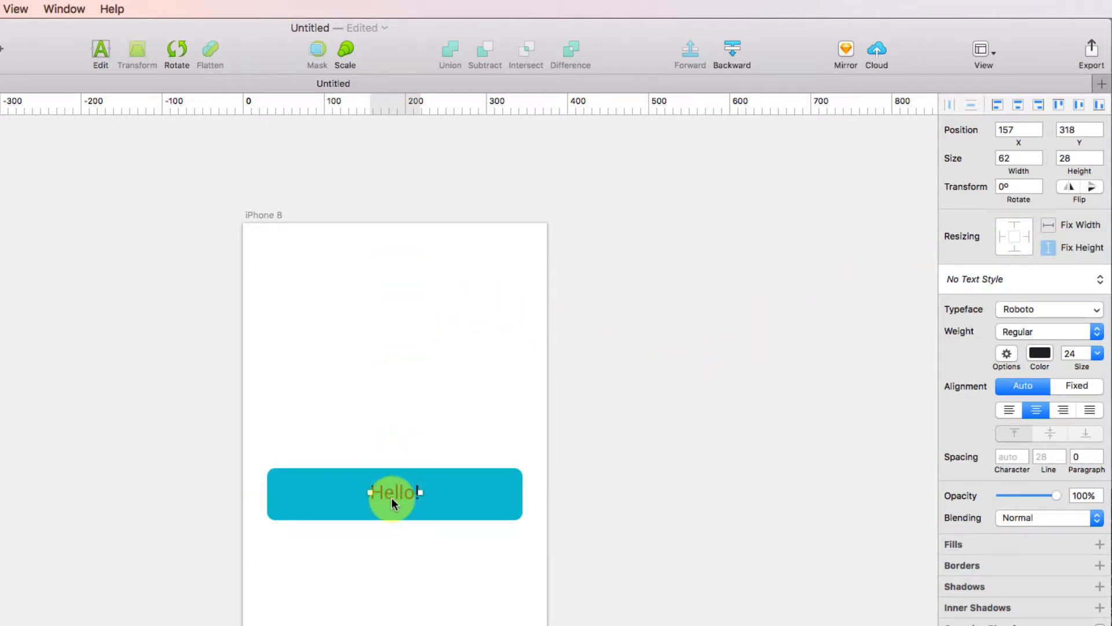
click(1039, 354)
click(971, 422)
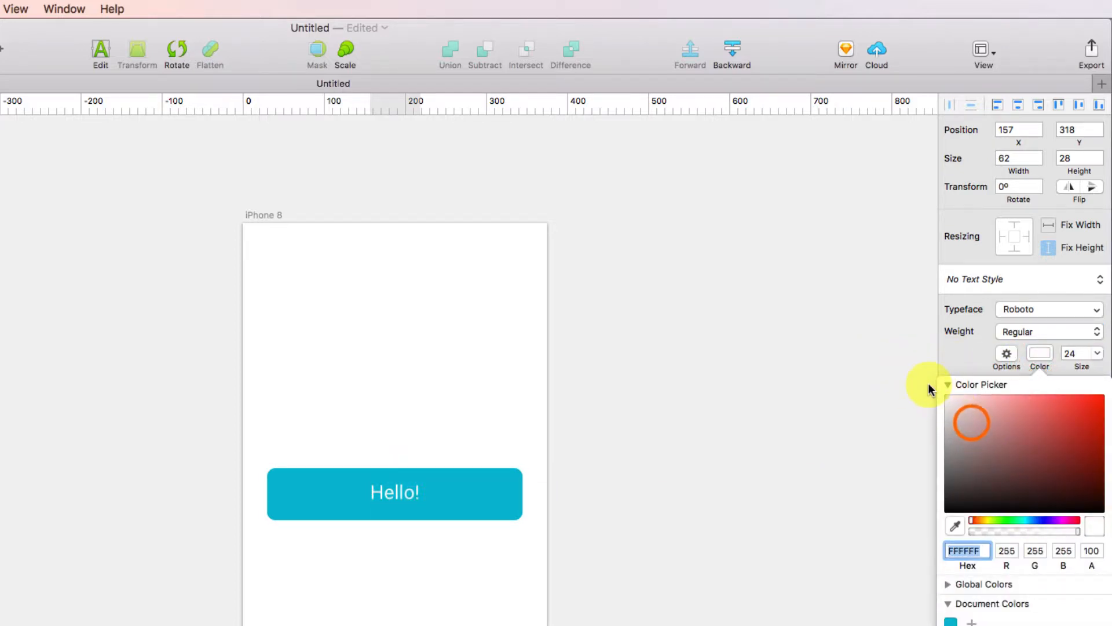
Set the font weight of the white "Hello!" text on the button to Medium
click(397, 493)
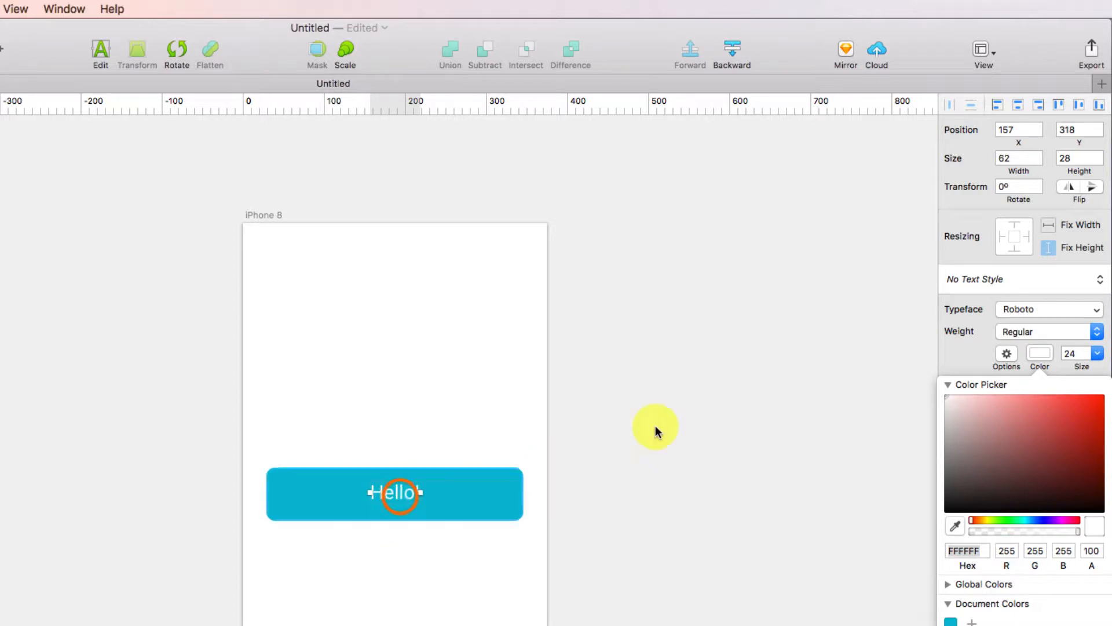
click(949, 349)
click(1018, 331)
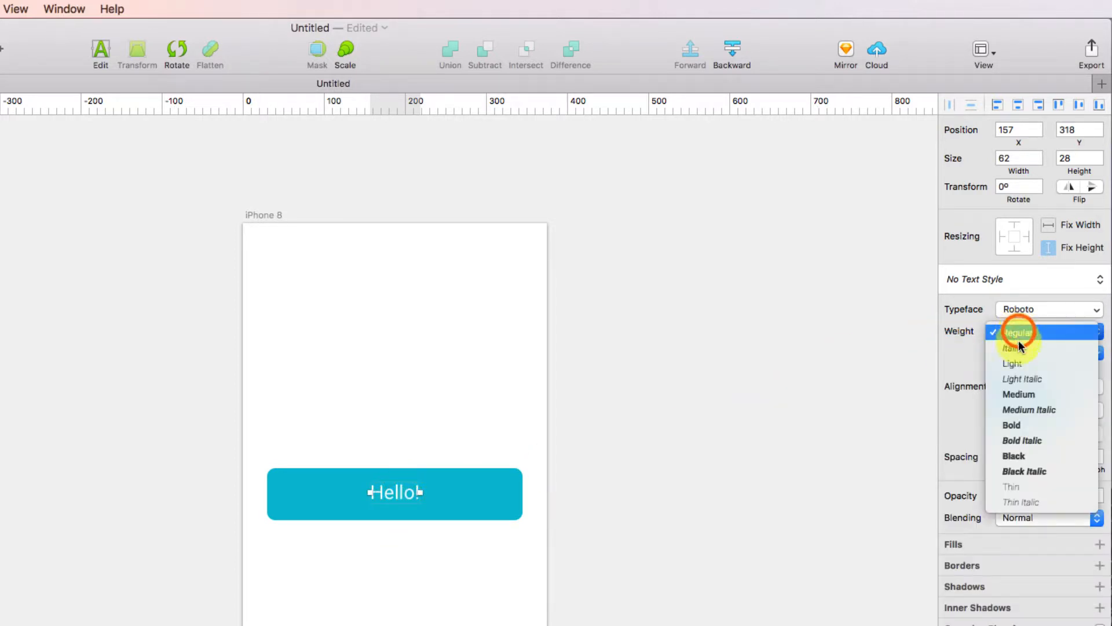
click(1015, 395)
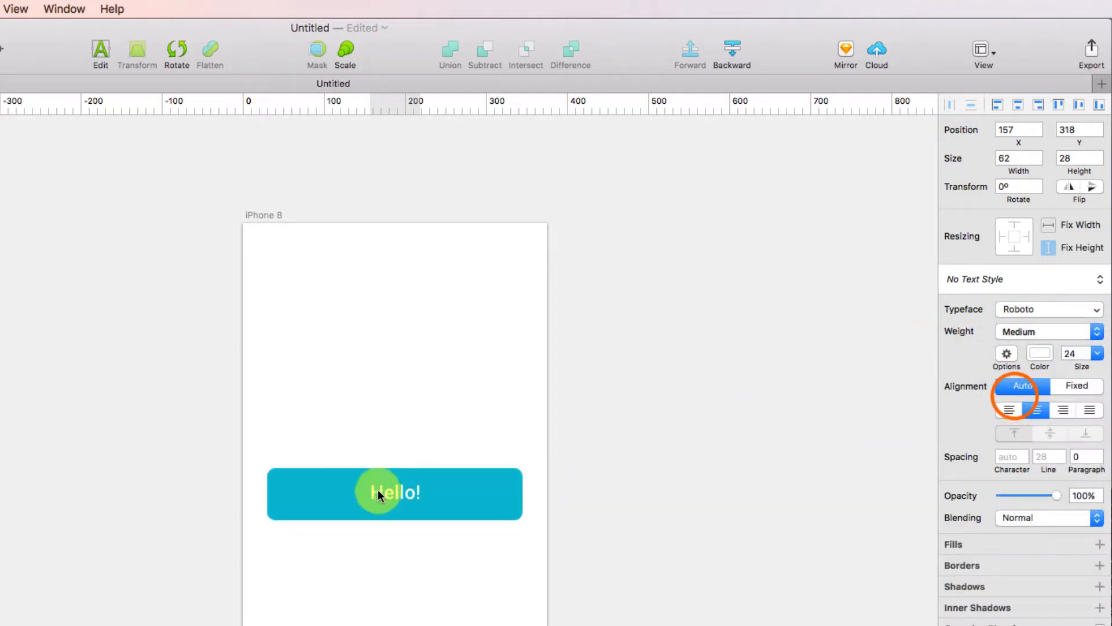
Replace the "Hello!" text on the teal button with "Subscribe now"
click(405, 492)
double_click(405, 492)
key(BackSpace)
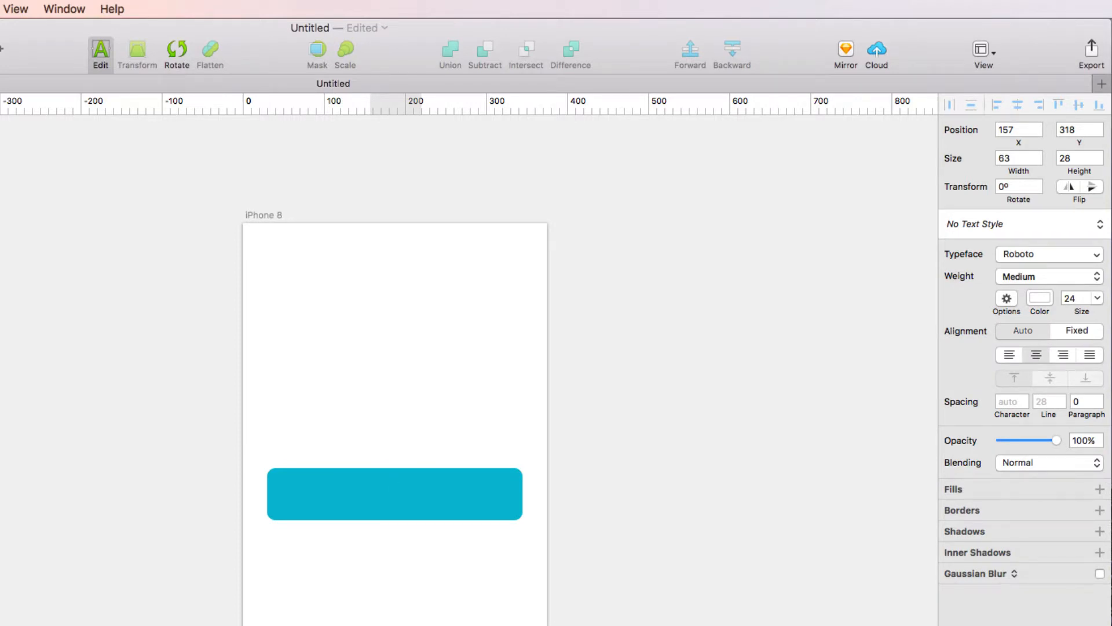
text(Subscribe now)
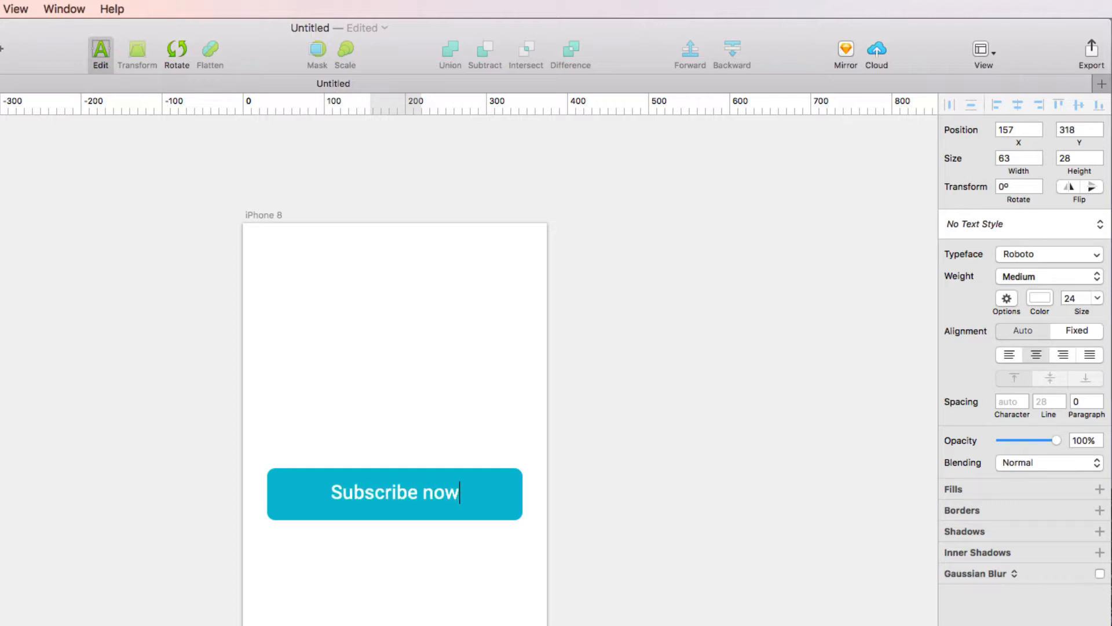
click(529, 374)
drag(402, 494, 395, 500)
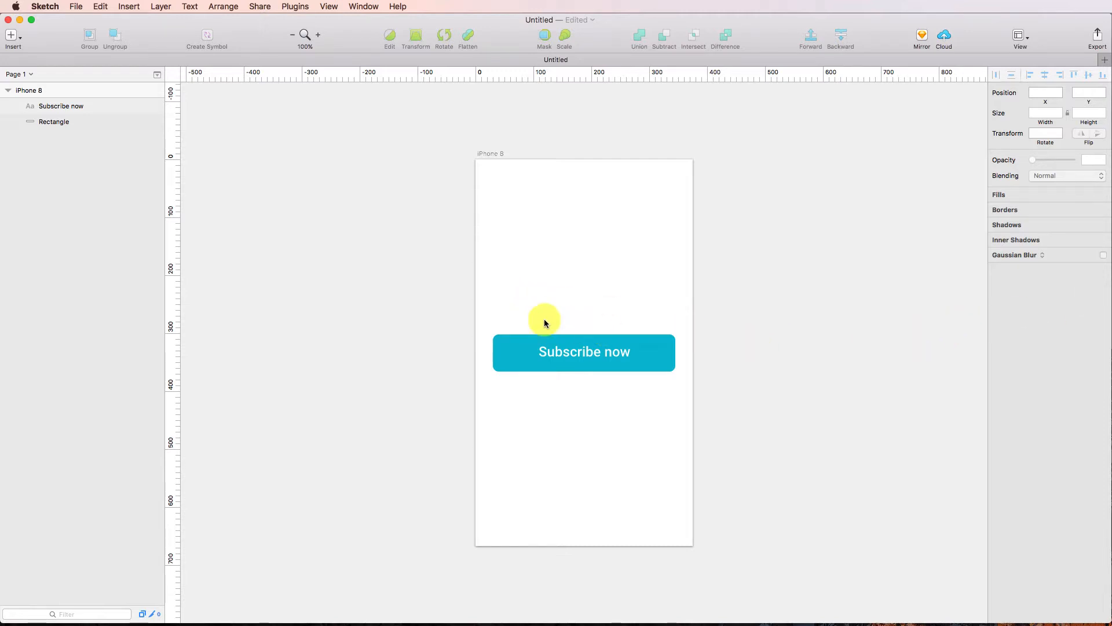
Duplicate the teal rectangle together with its "Subscribe now" text and place the copy below the original, at about Y 405
drag(504, 306, 625, 379)
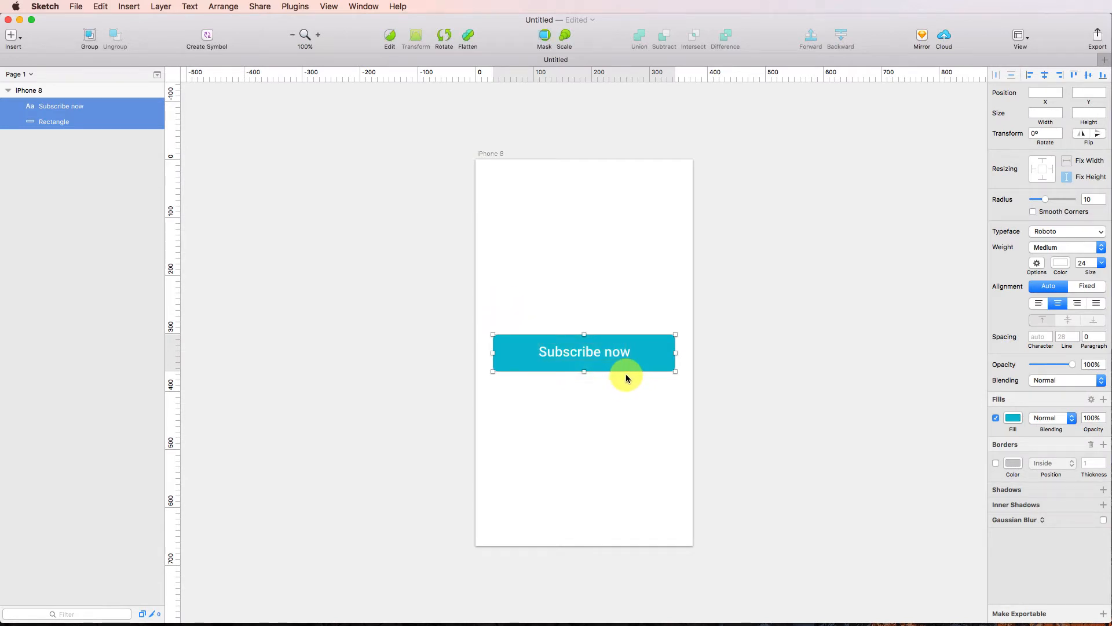
key(super+c)
key(super+v)
key(super+v)
drag(604, 342, 604, 402)
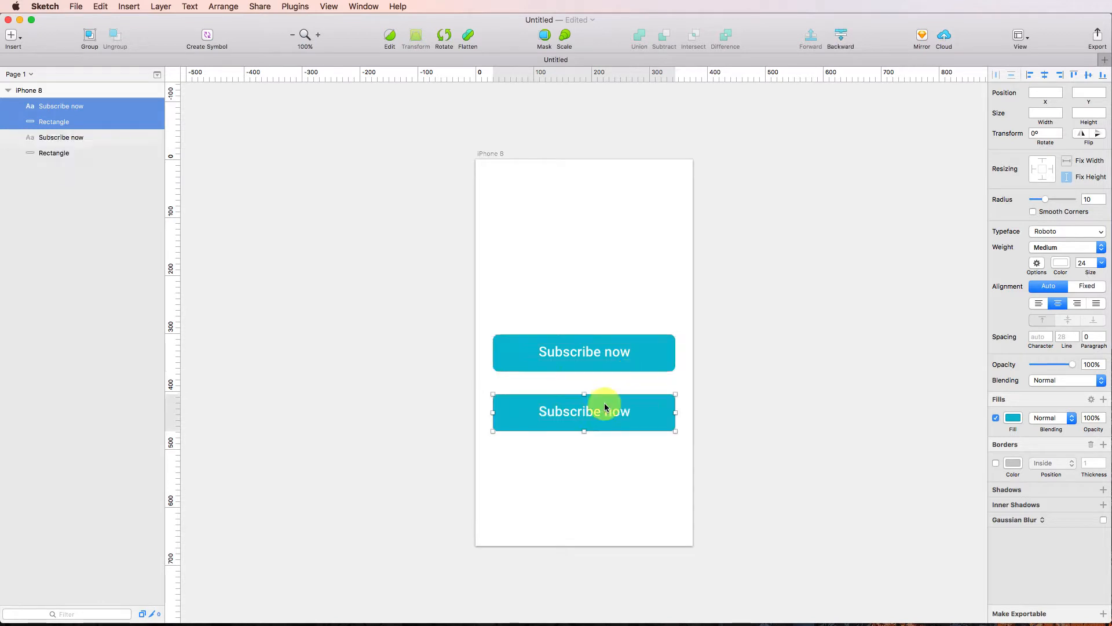
click(719, 402)
Change the fill of the lower button's rectangle to green (01C801)
click(668, 397)
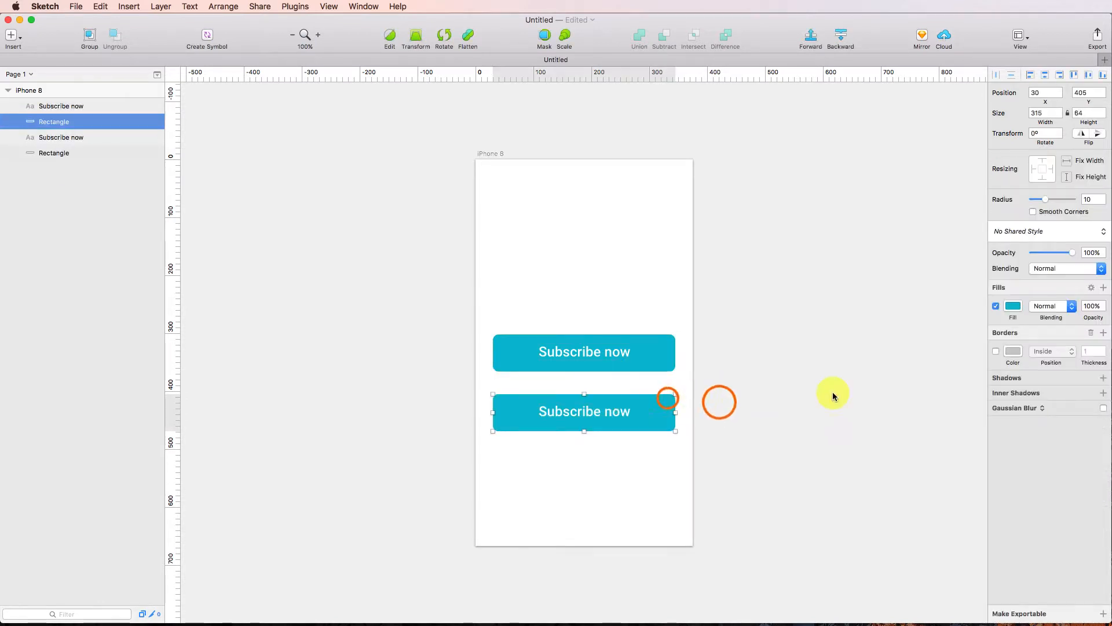
click(1013, 306)
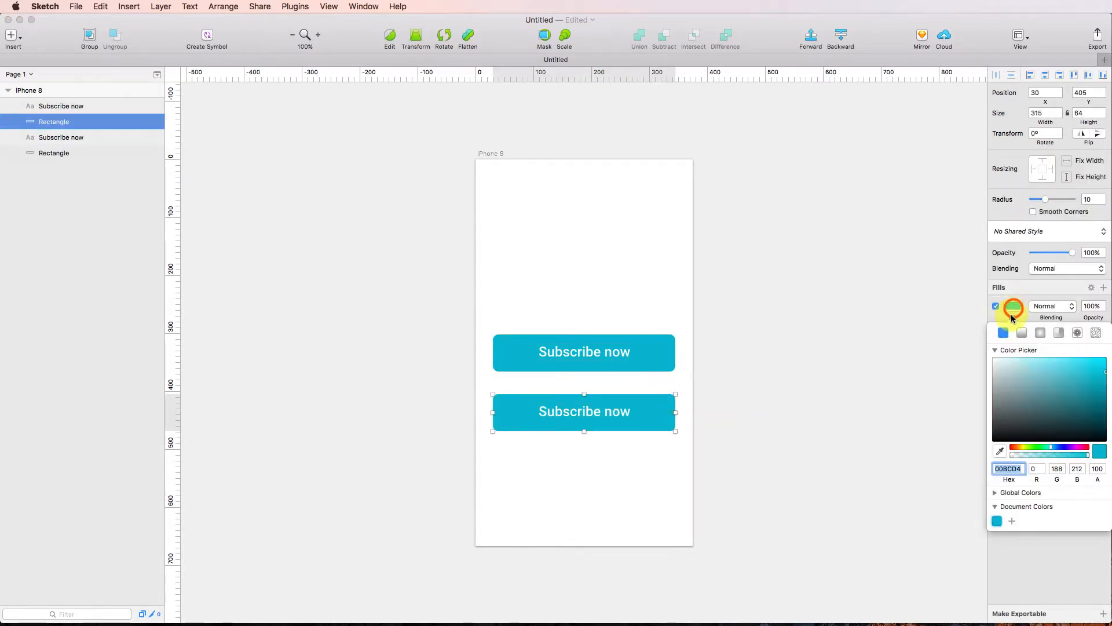
click(1037, 446)
drag(1043, 426, 1106, 378)
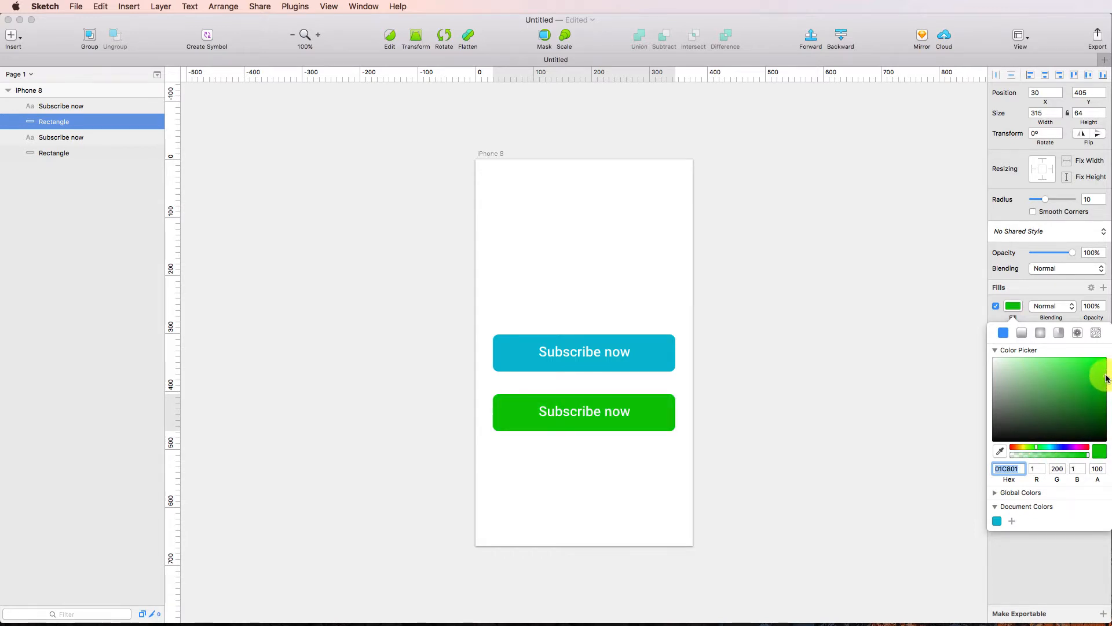
click(938, 387)
Replace the text on the green button with "Buy now"
click(605, 412)
double_click(607, 413)
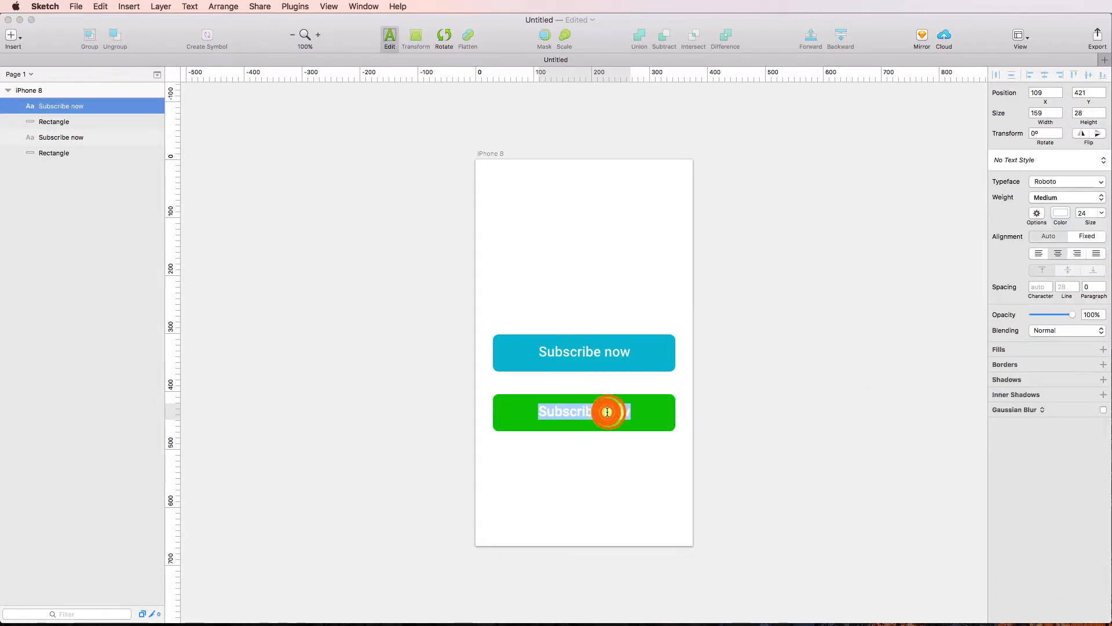
key(BackSpace)
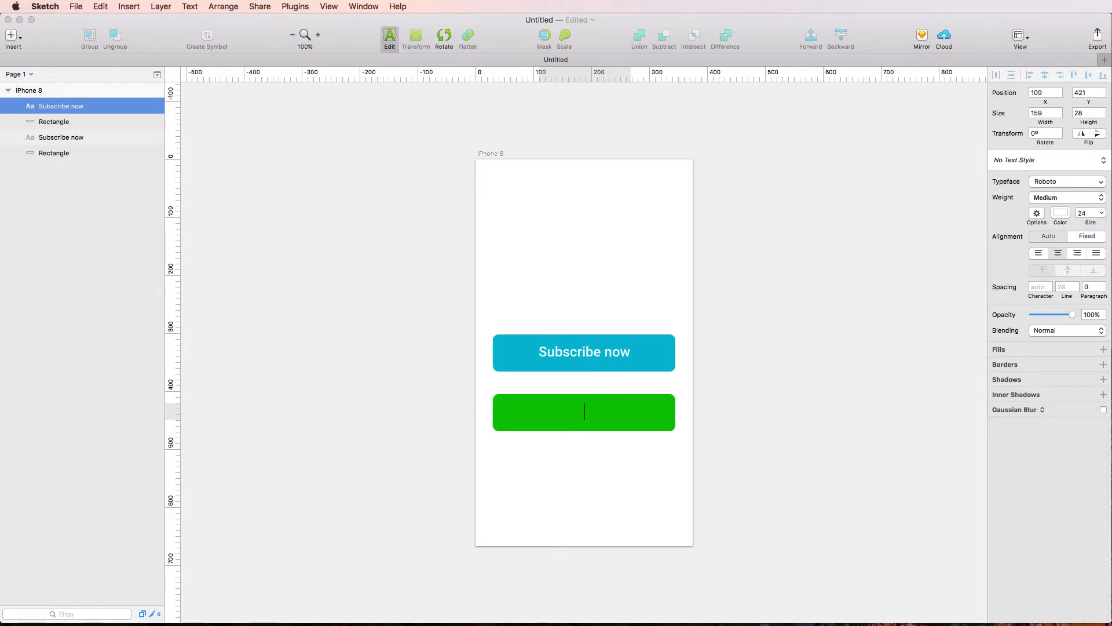
text(Buy now)
key(Escape)
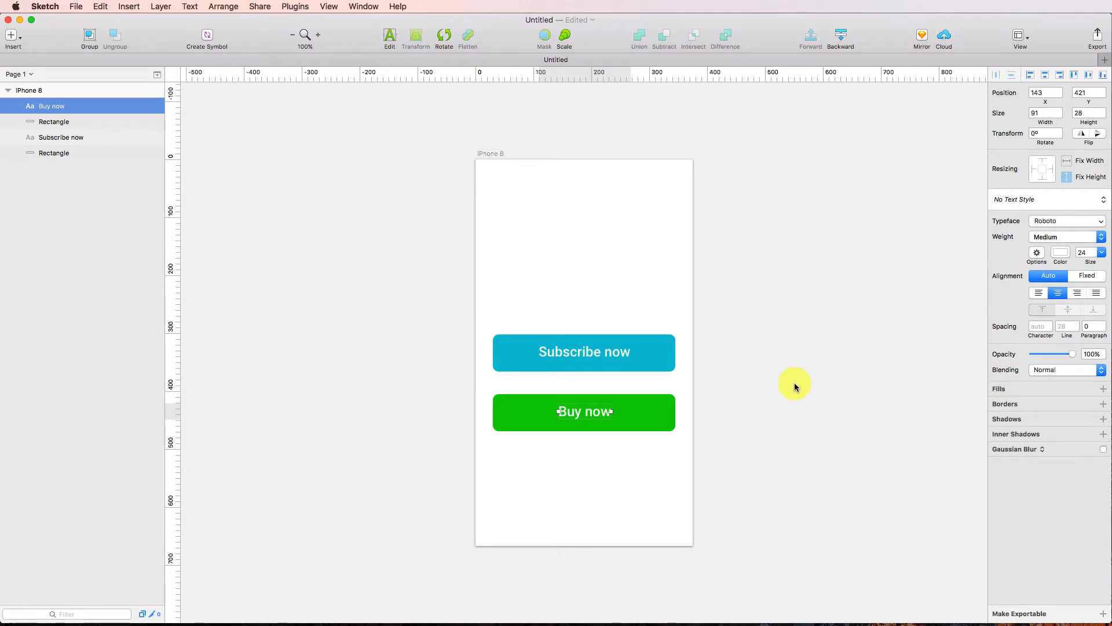
Group the "Subscribe now" text with its teal rectangle, and the "Buy now" text with its green rectangle, as two separate groups
drag(509, 305, 607, 366)
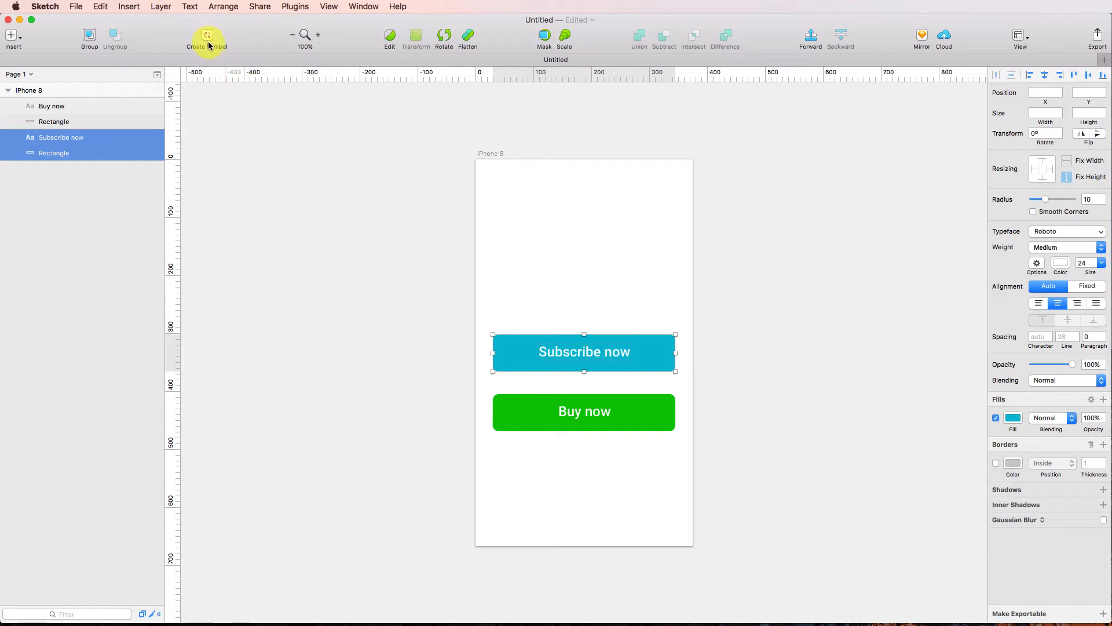
click(91, 37)
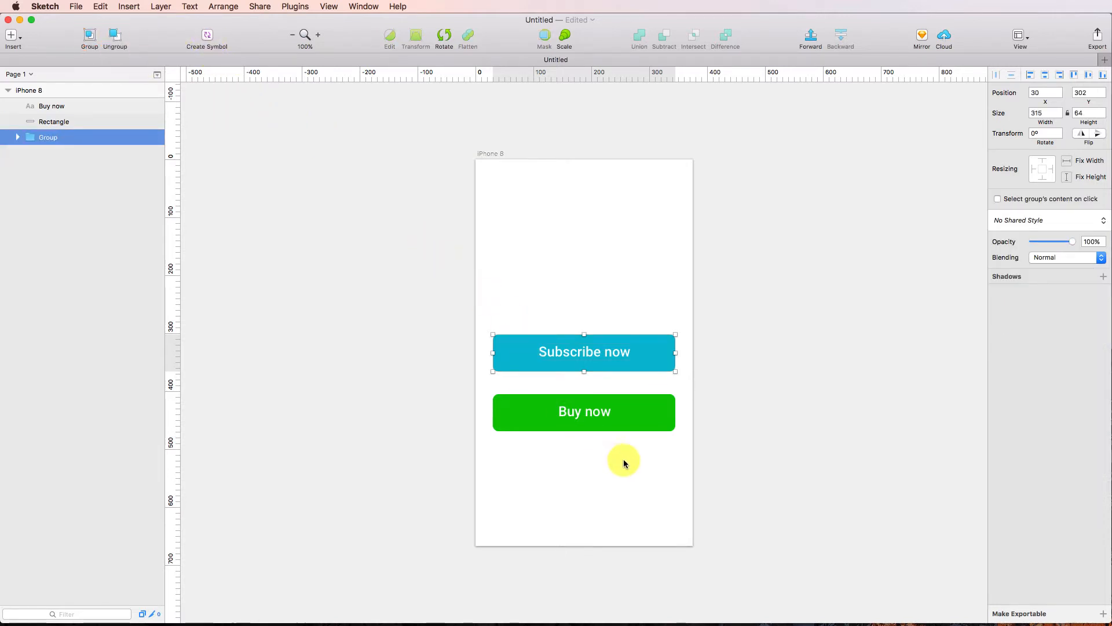
drag(623, 461, 555, 408)
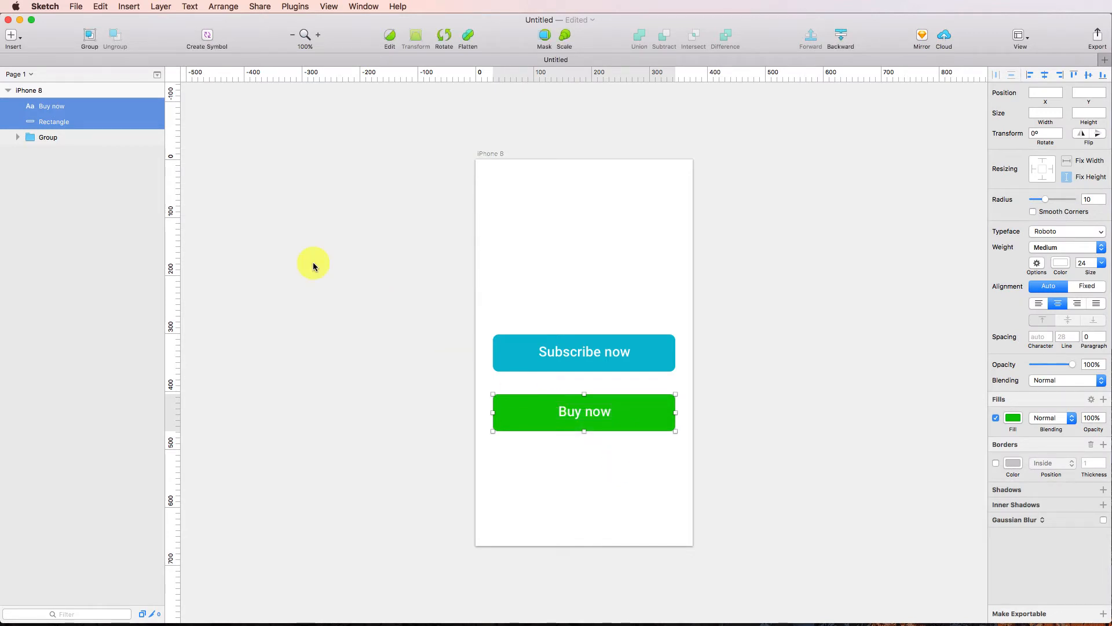
click(85, 46)
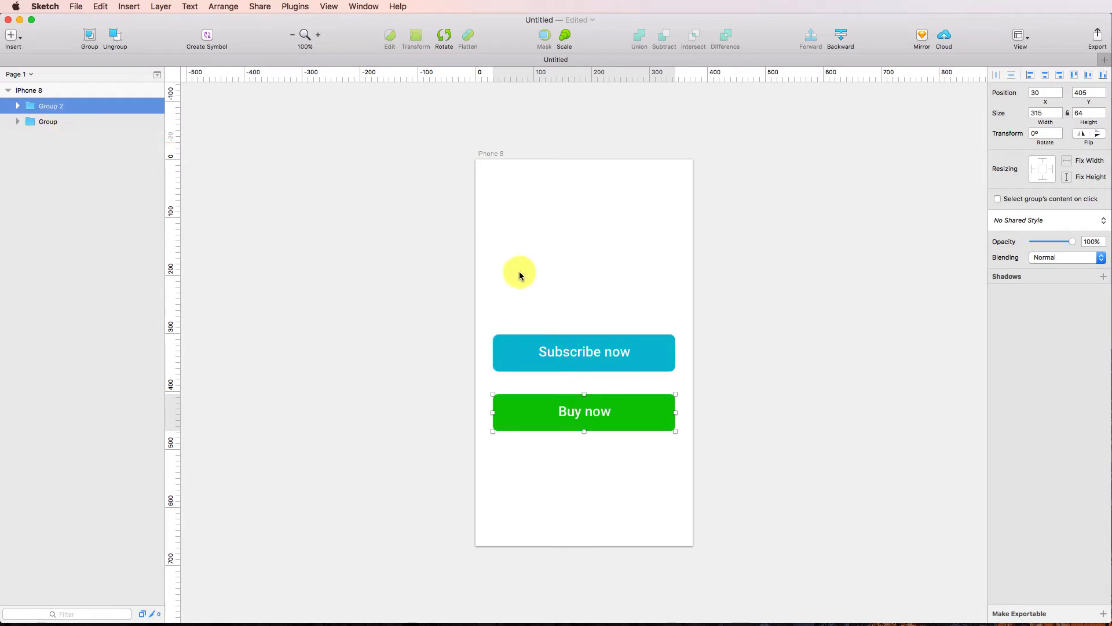
Rename the "Subscribe now" button's group as "Blue Button"
click(548, 283)
click(566, 345)
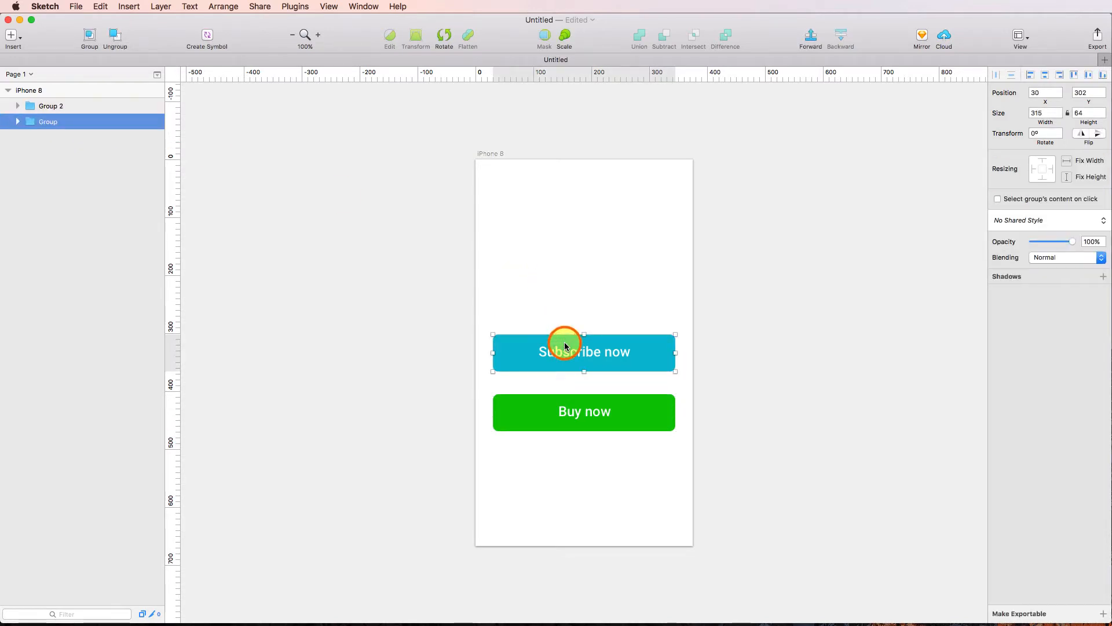
double_click(58, 126)
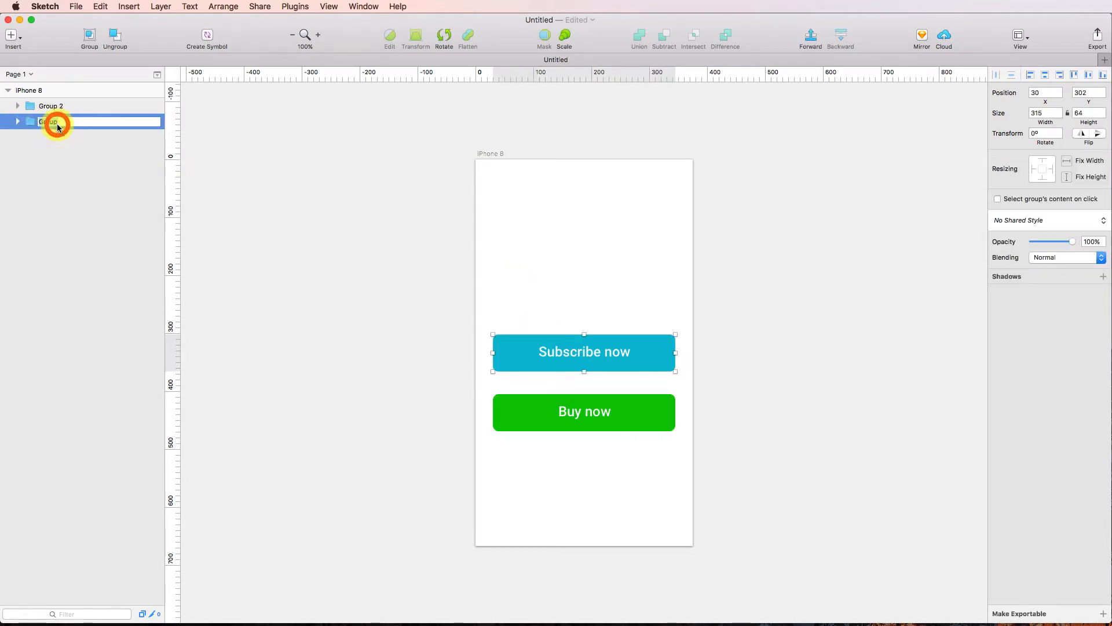
key(BackSpace)
text(Blue Button)
key(Return)
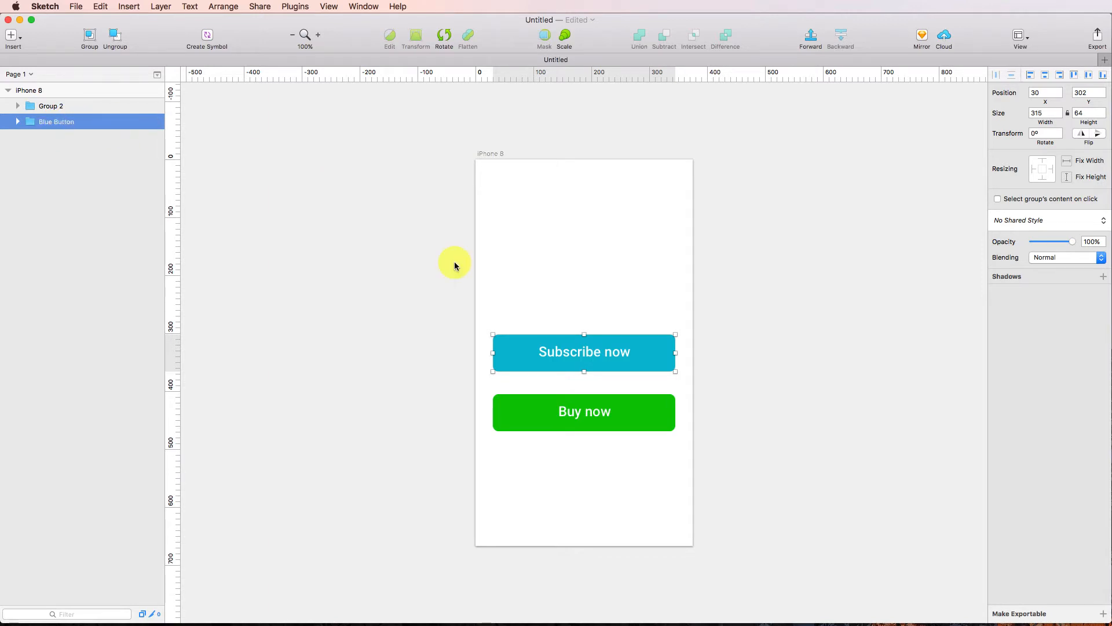
Rename the "Buy now" button's group as "Green button" and clear the selection
click(545, 420)
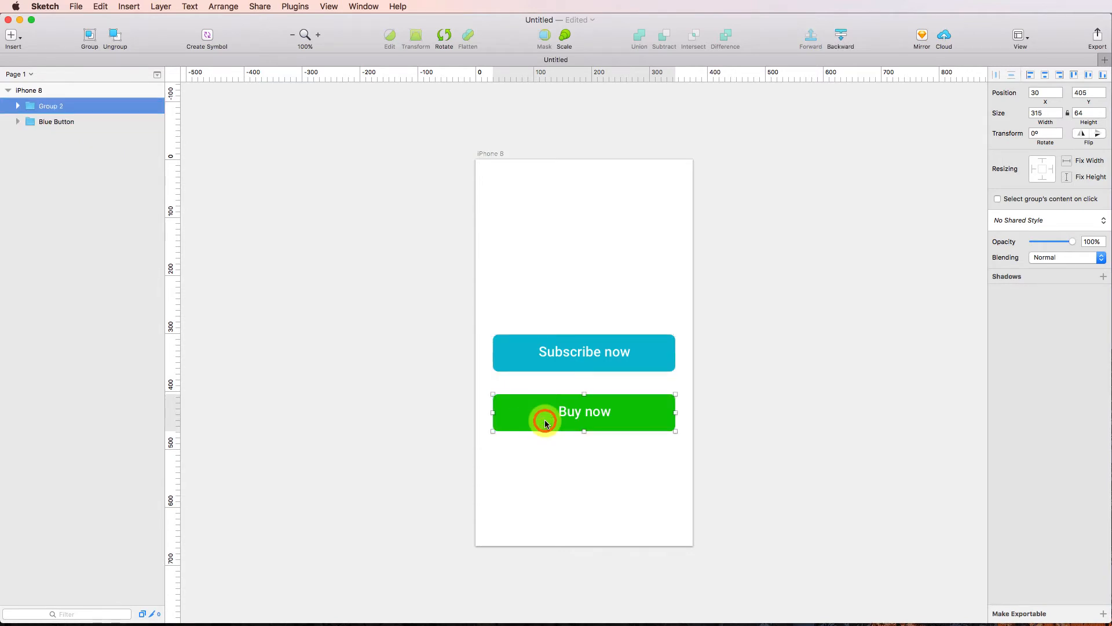
double_click(49, 106)
text(Green button)
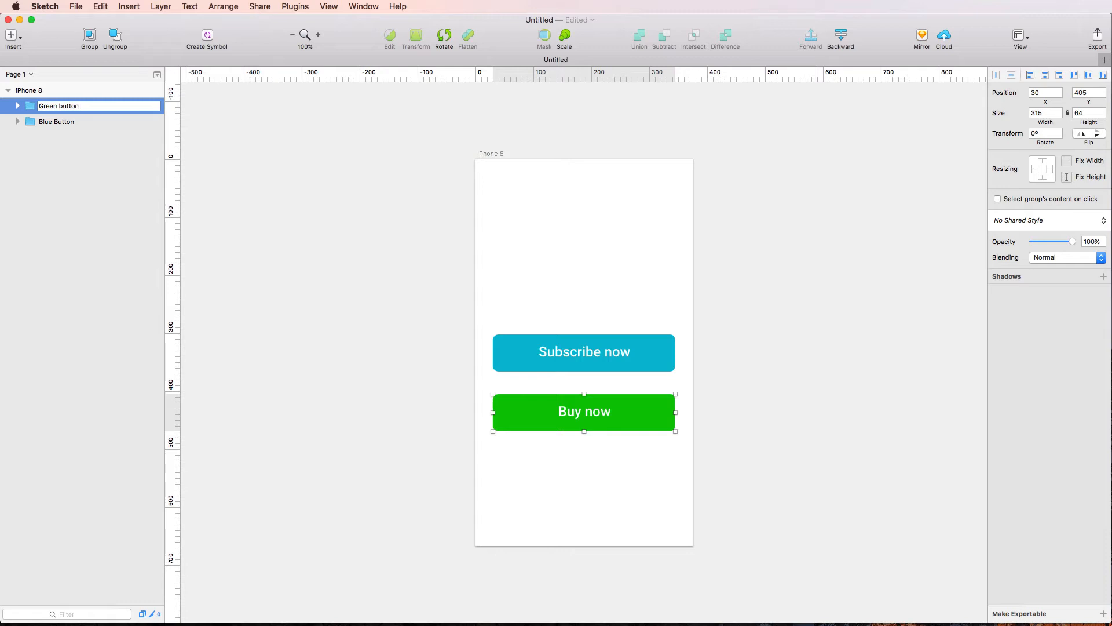
key(Return)
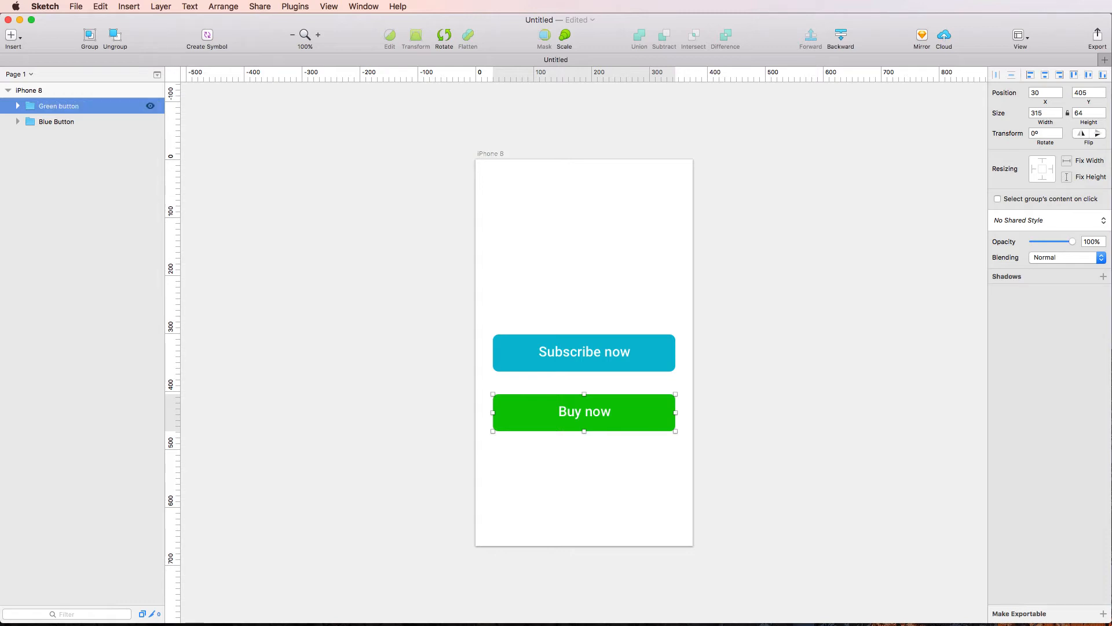
click(532, 296)
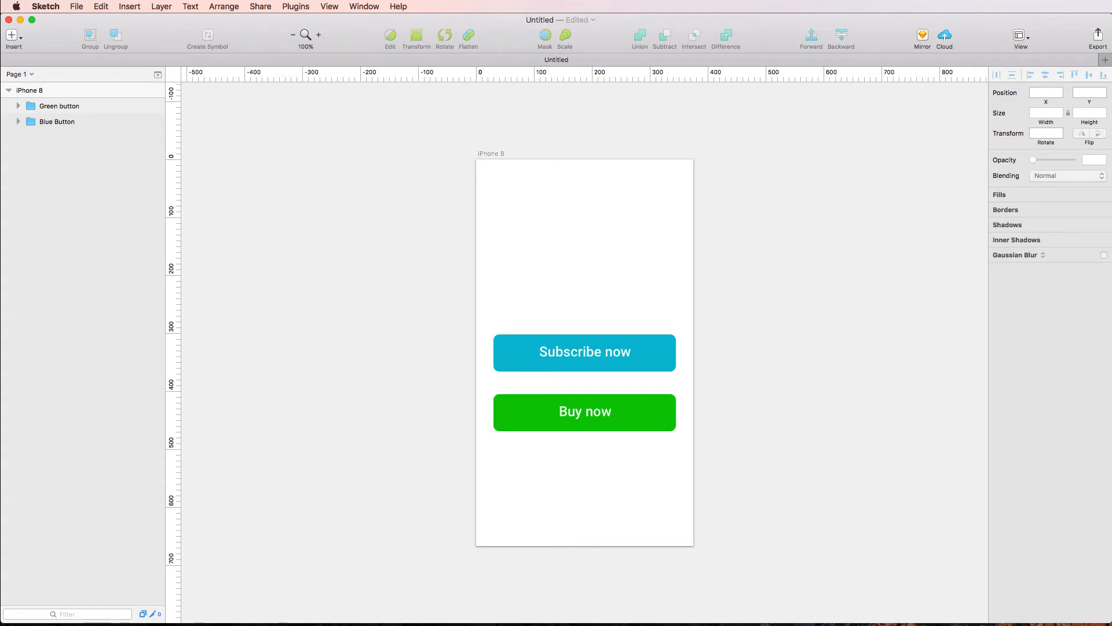
Pan around the canvas to examine the iPhone 8 artboard with its two buttons
scroll(522, 169, left, 3)
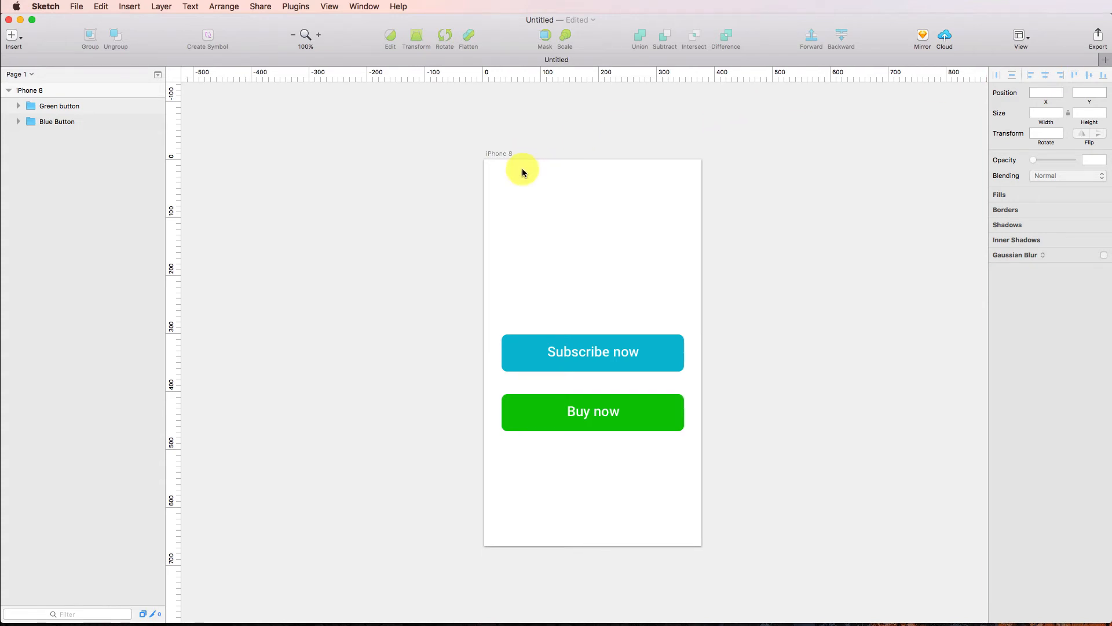
scroll(523, 172, right, 8)
scroll(522, 172, left, 3)
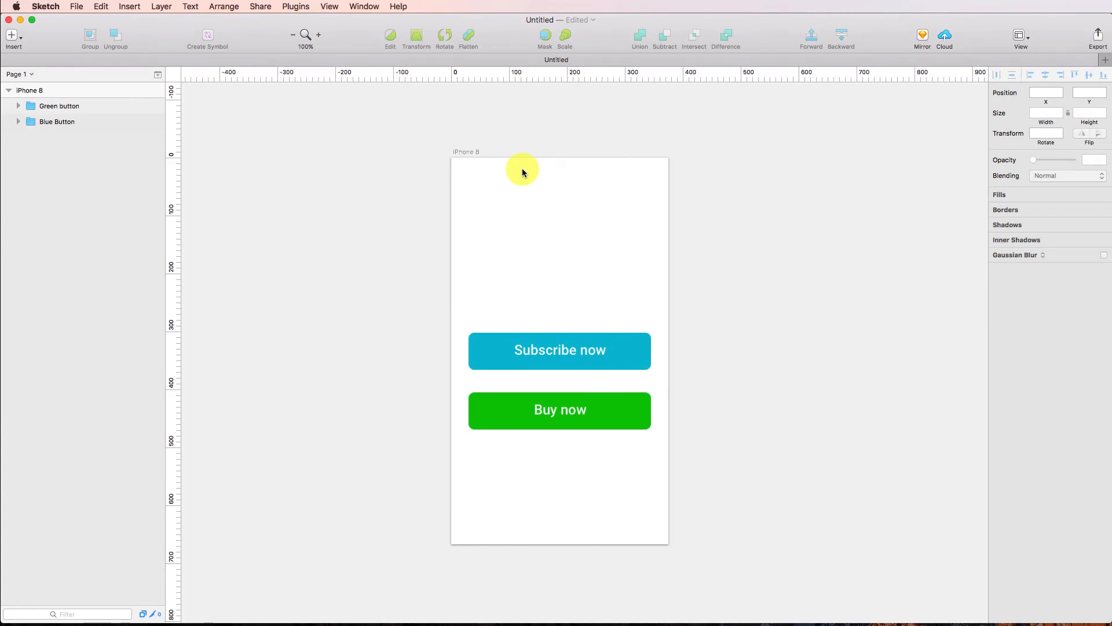
scroll(522, 172, right, 1)
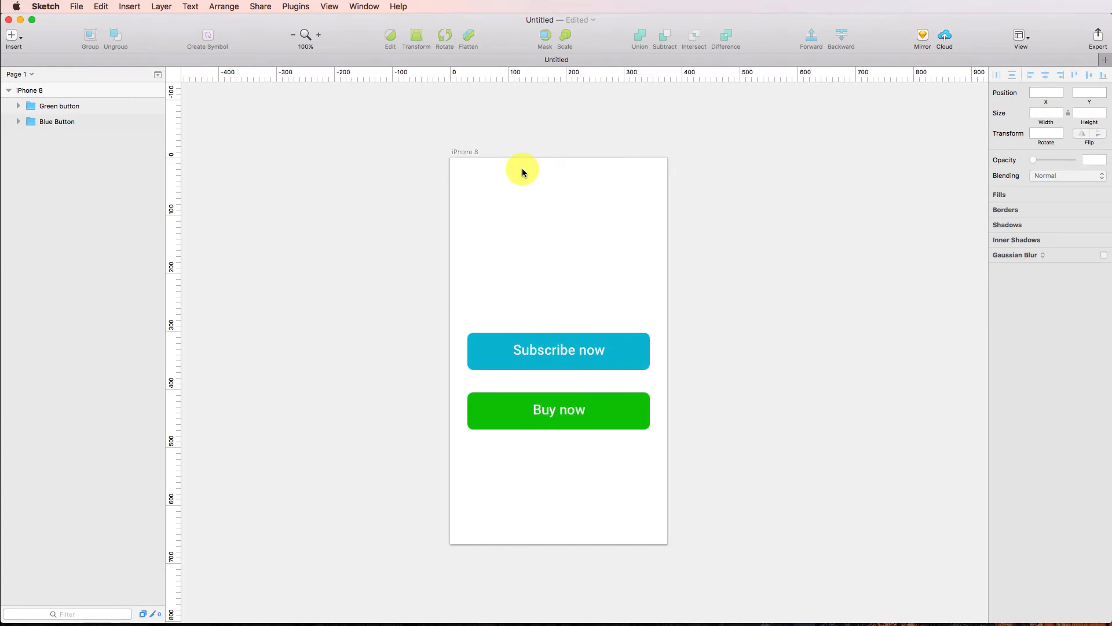
mouse_move(559, 270)
mouse_down()
mouse_move(528, 187)
mouse_move(524, 407)
mouse_move(576, 236)
mouse_move(625, 285)
mouse_move(551, 275)
mouse_up()
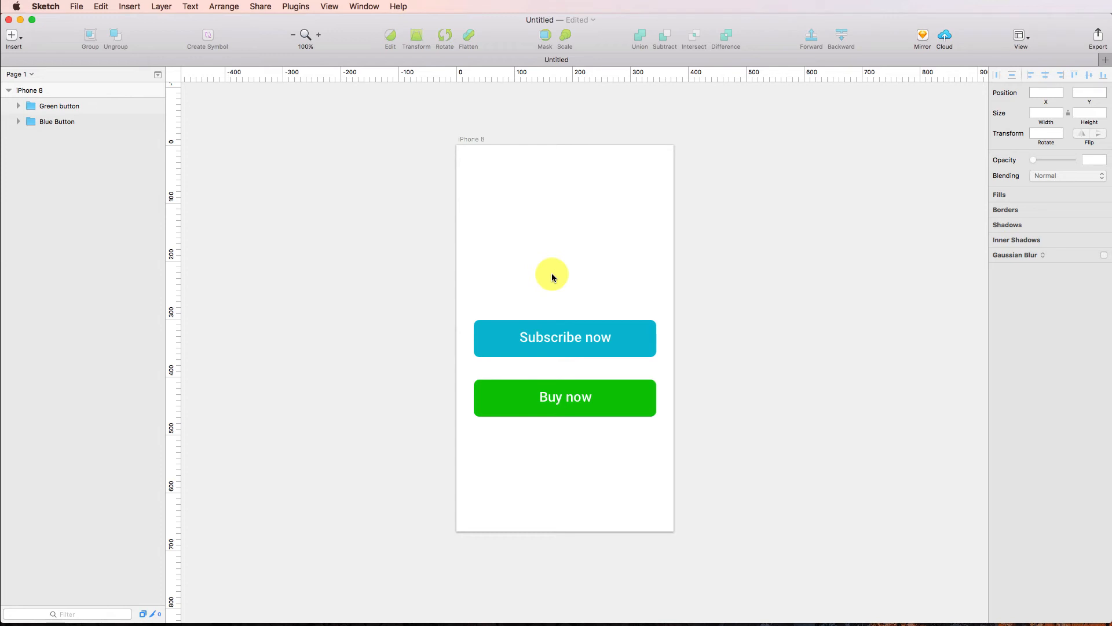
scroll(552, 278, right, 3)
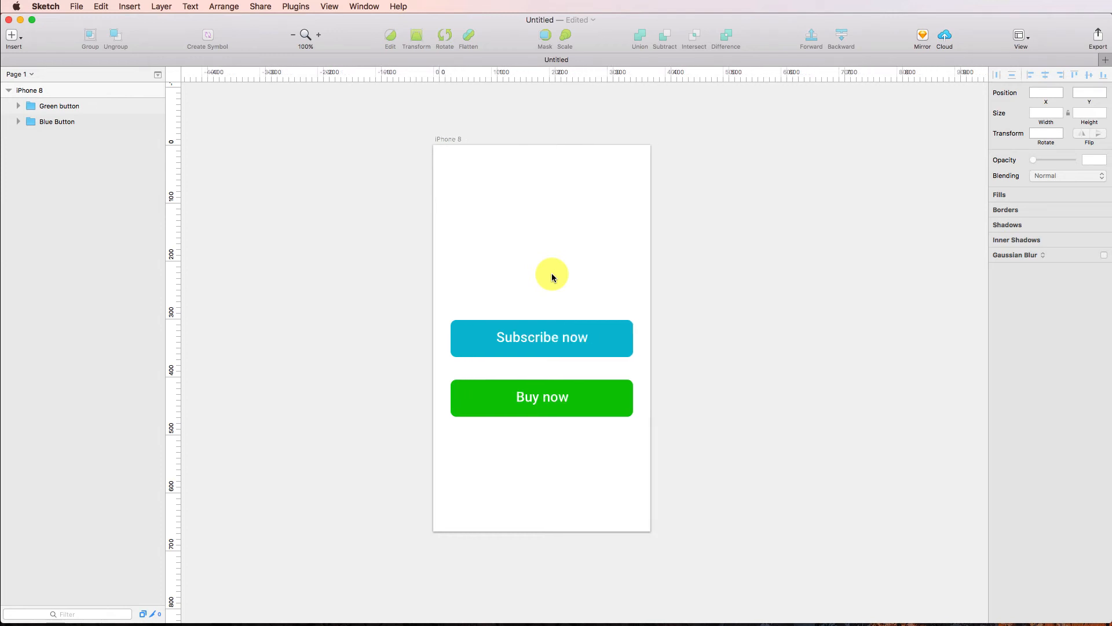
scroll(552, 277, left, 2)
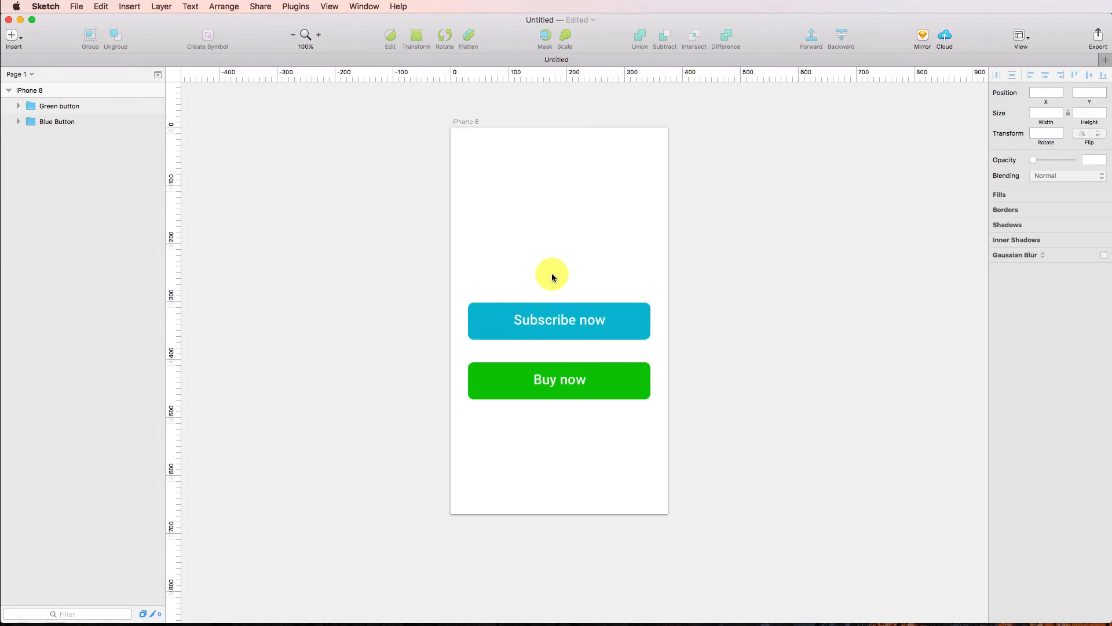
scroll(552, 278, up, 1)
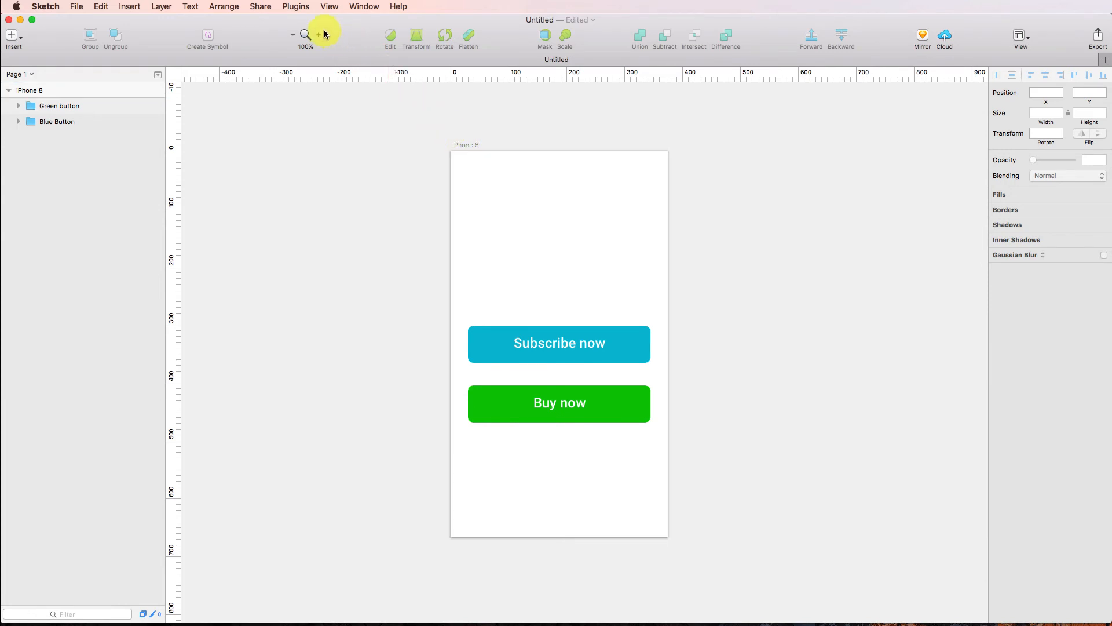
Zoom the canvas out two levels to view the iPhone 8 artboard from afar, and return to 100%
click(294, 36)
click(294, 36)
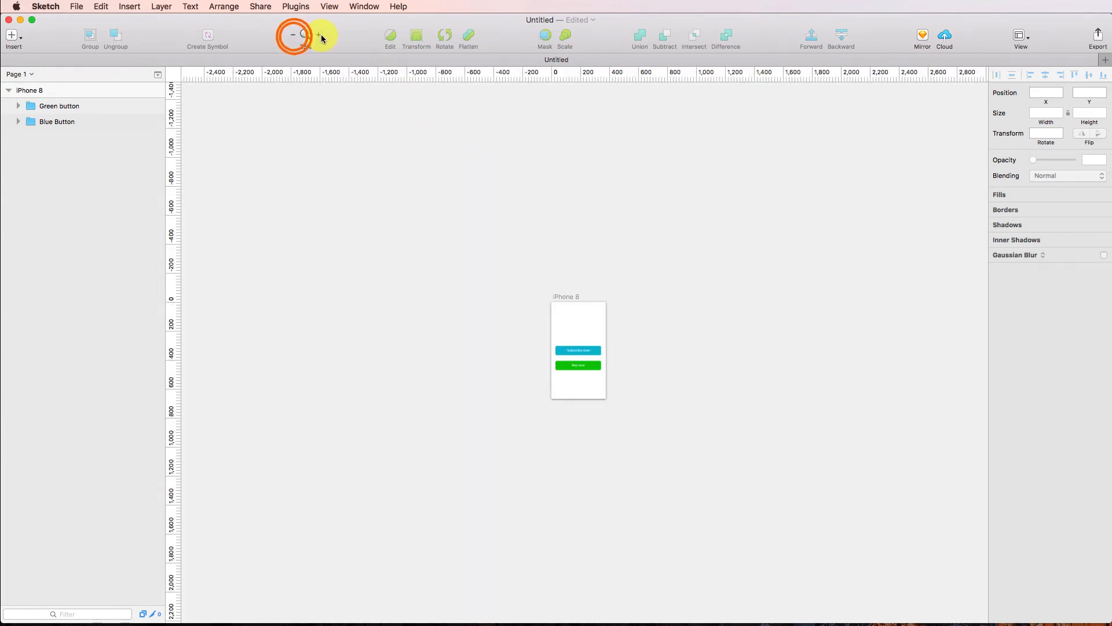
click(318, 36)
click(318, 36)
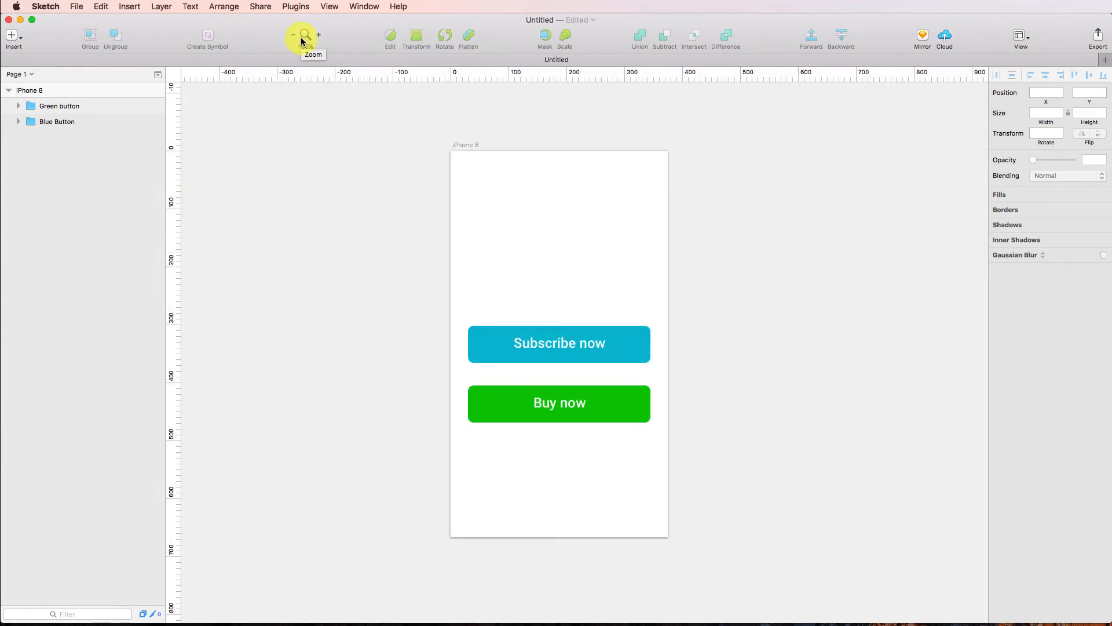
Use the Zoom tool to magnify the "Subscribe now" button to 400%, and zoom back out to 100%
click(302, 37)
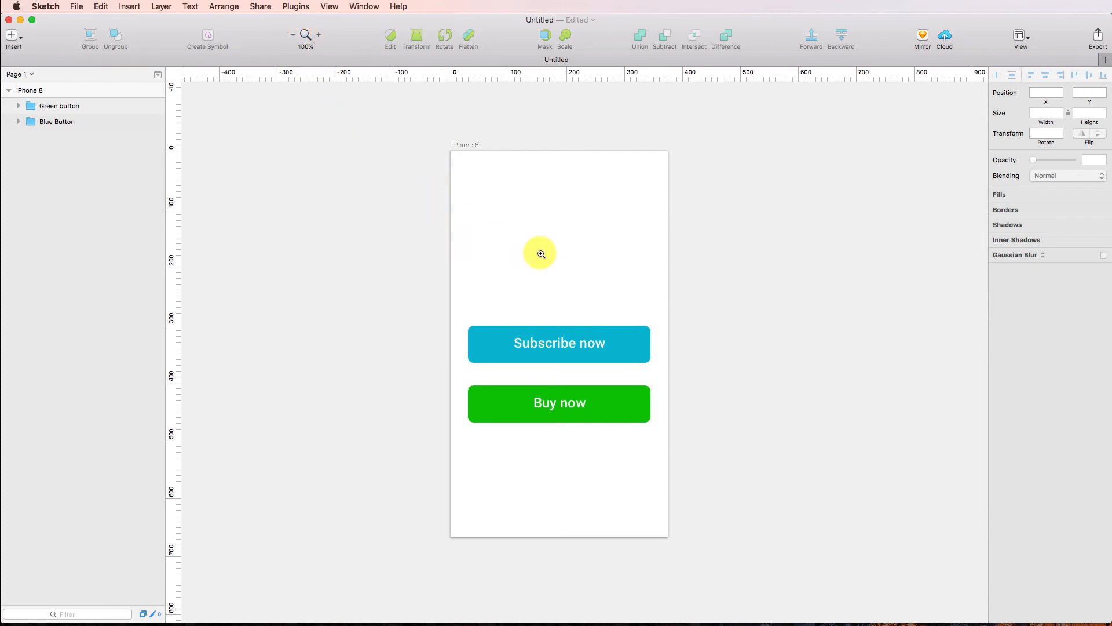
click(544, 343)
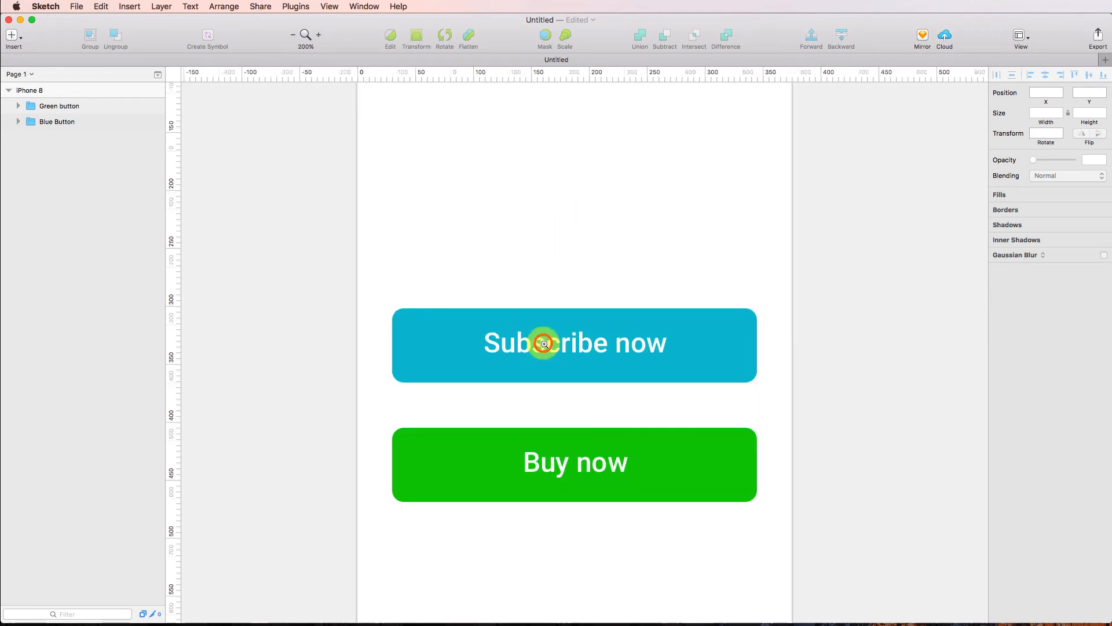
click(544, 343)
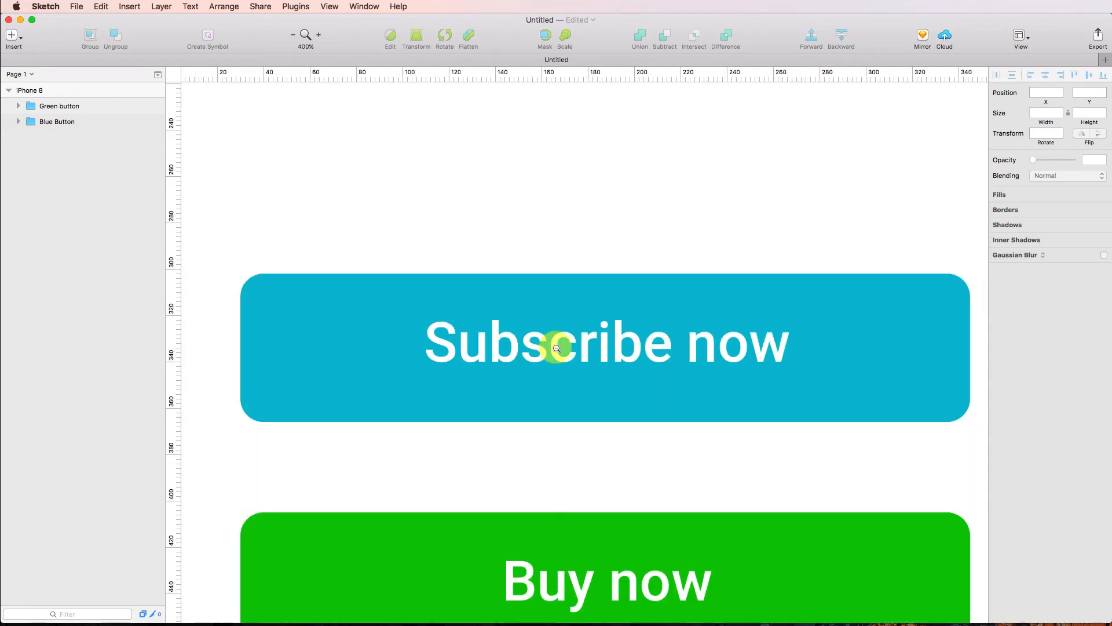
alt+click(561, 350)
alt+click(562, 349)
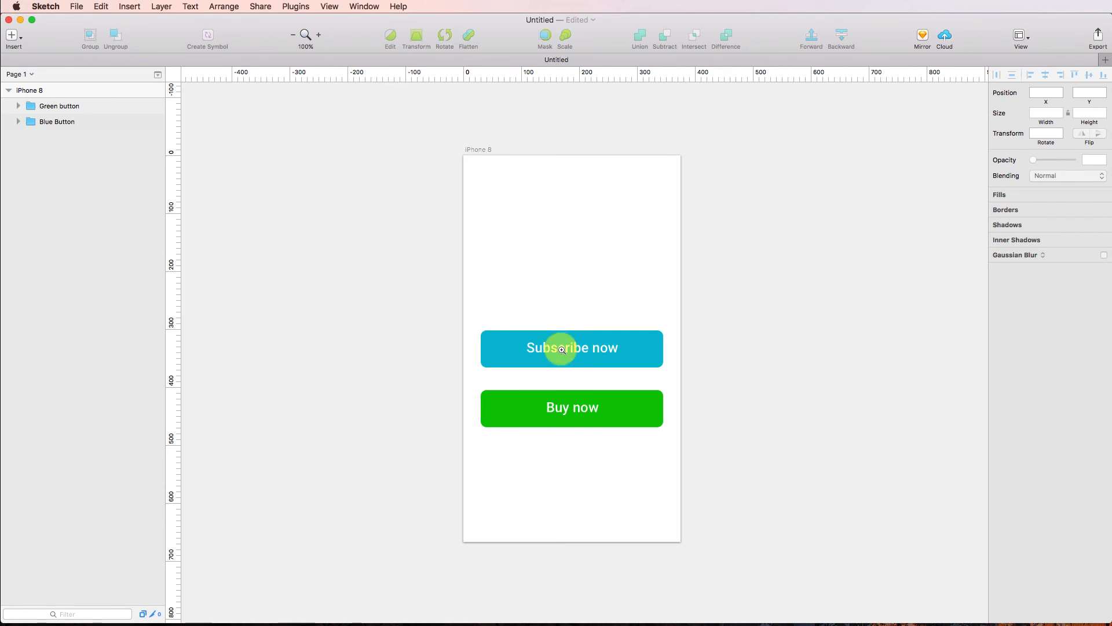